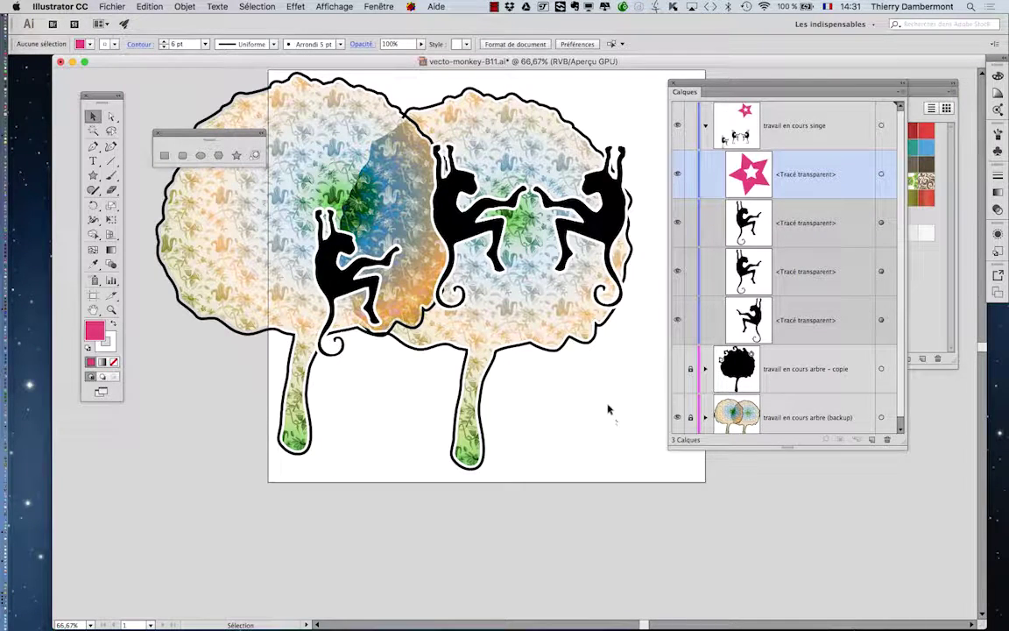
Zoom out to 50% and pan so the whole artboard and the pink star are visible.
{"action": "scroll", "coordinate": [585, 396], "scroll_direction": "down", "scroll_amount": 1}
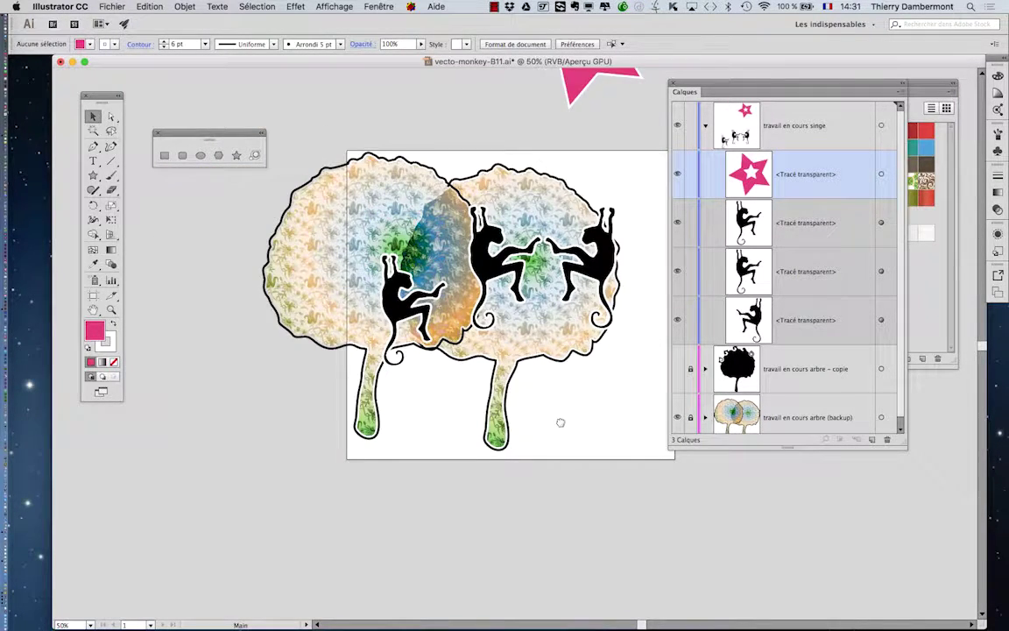
{"action": "left_click_drag", "start_coordinate": [559, 421], "coordinate": [496, 458]}
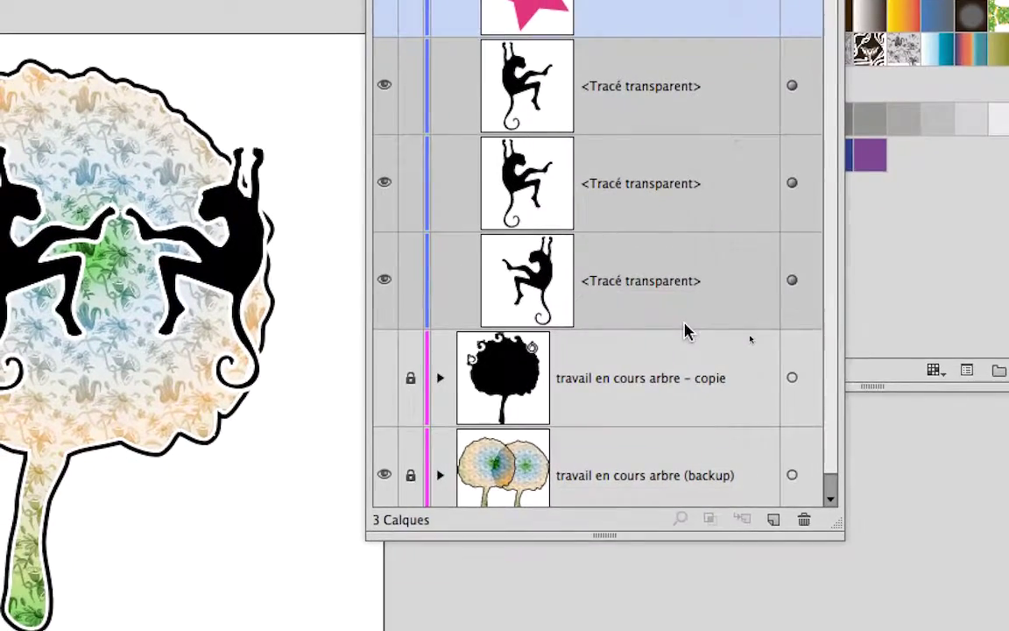
Select the rightmost monkey from the Layers panel, checking the middle monkey and star rows.
{"action": "left_click", "coordinate": [674, 324]}
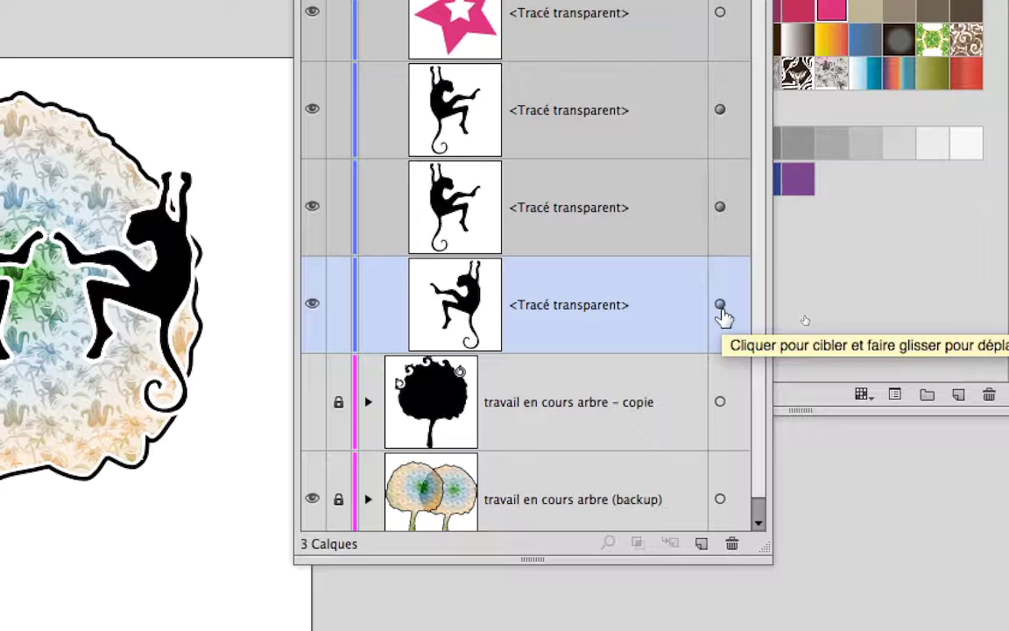
{"action": "left_click", "coordinate": [720, 305]}
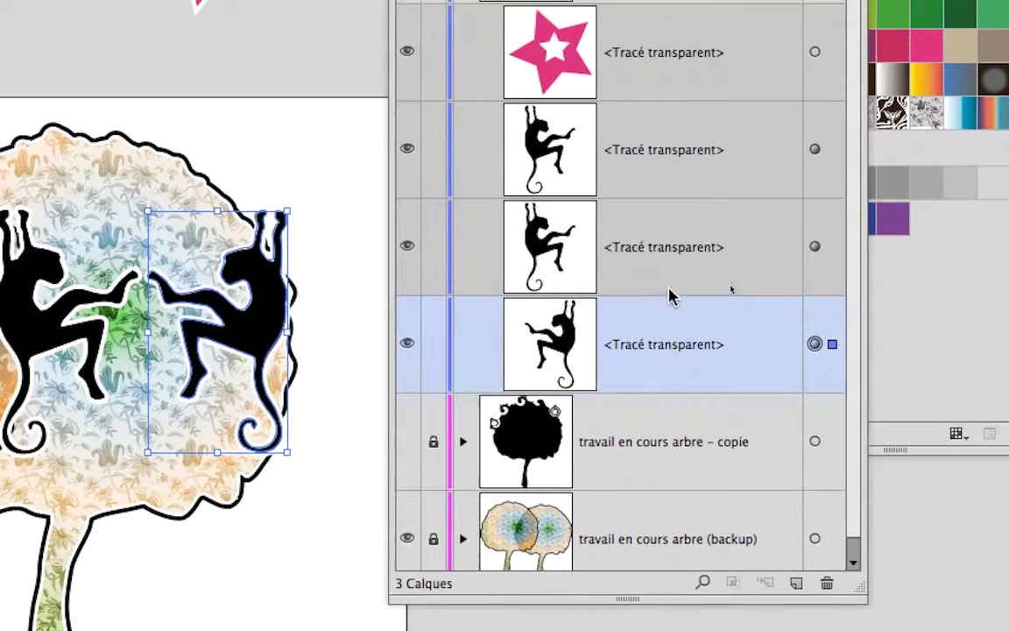
{"action": "left_click", "coordinate": [669, 286]}
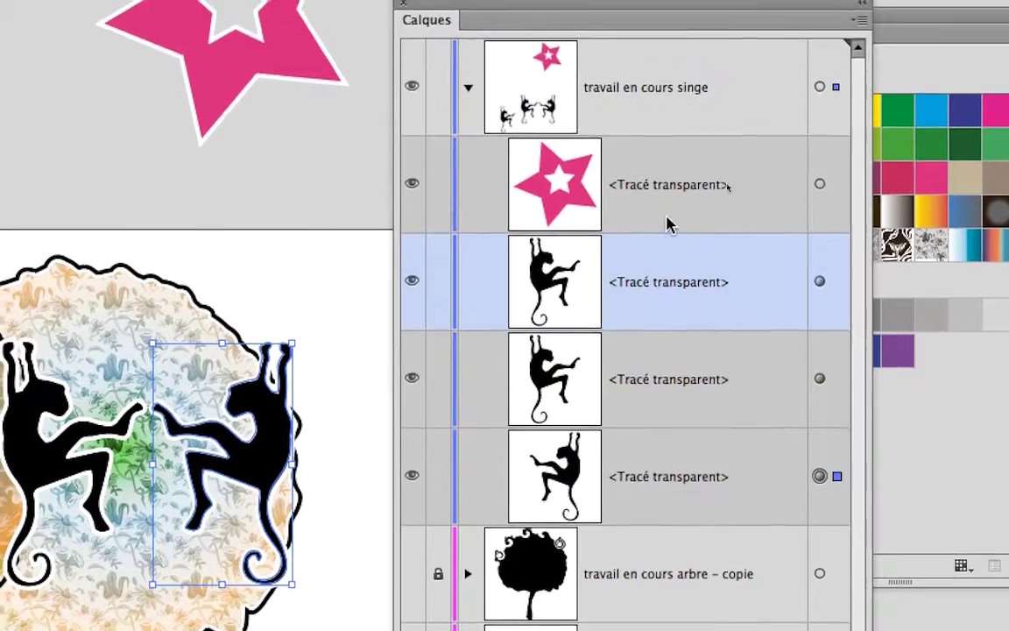
{"action": "left_click", "coordinate": [669, 107]}
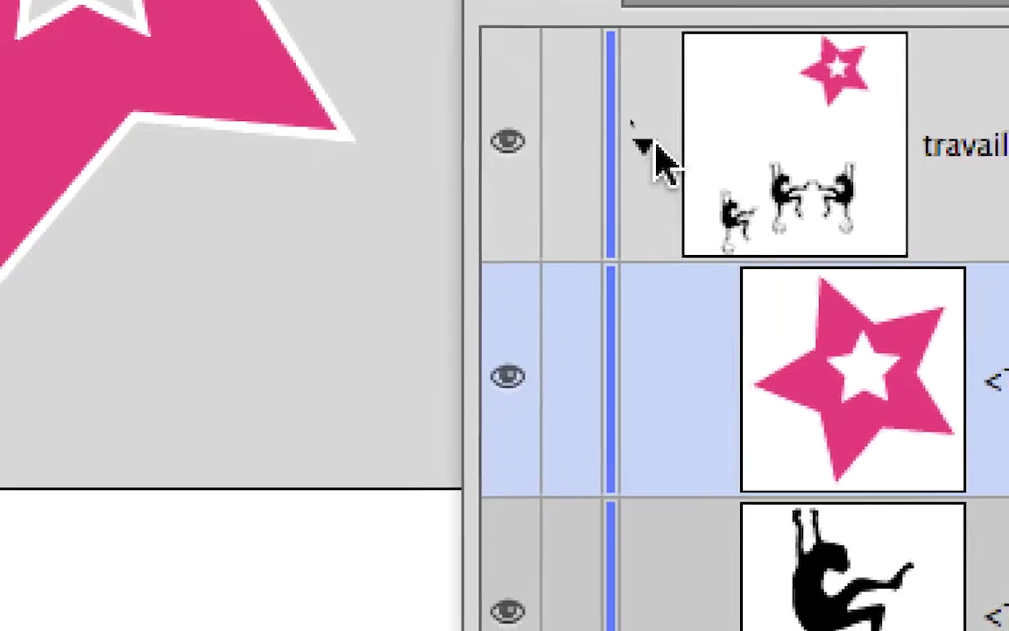
Collapse the 'travail en cours singe' layer's contents in the Layers panel.
{"action": "left_click", "coordinate": [681, 165]}
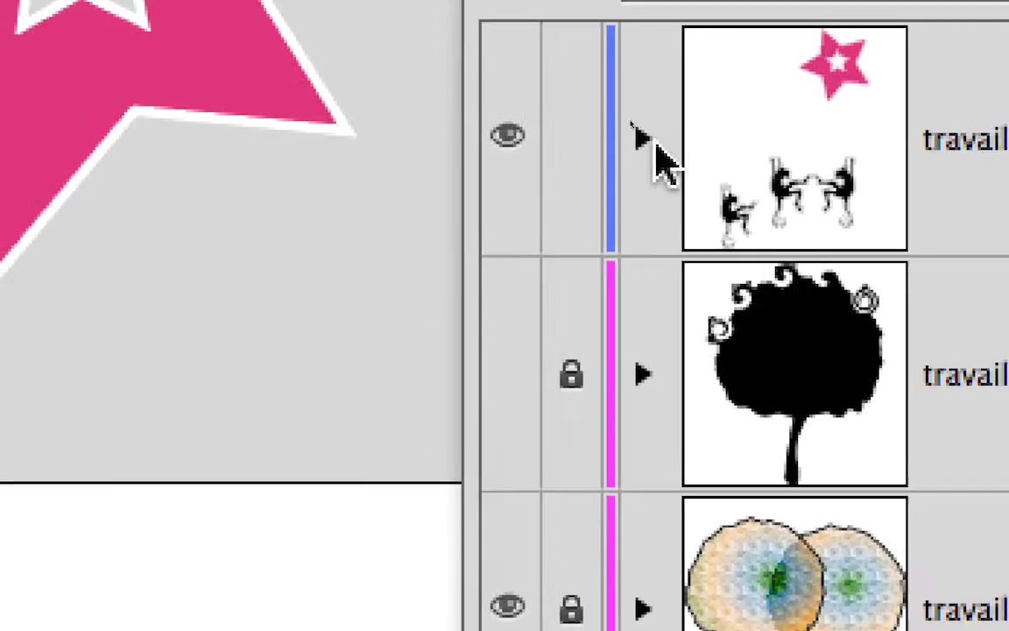
{"action": "left_click", "coordinate": [280, 136]}
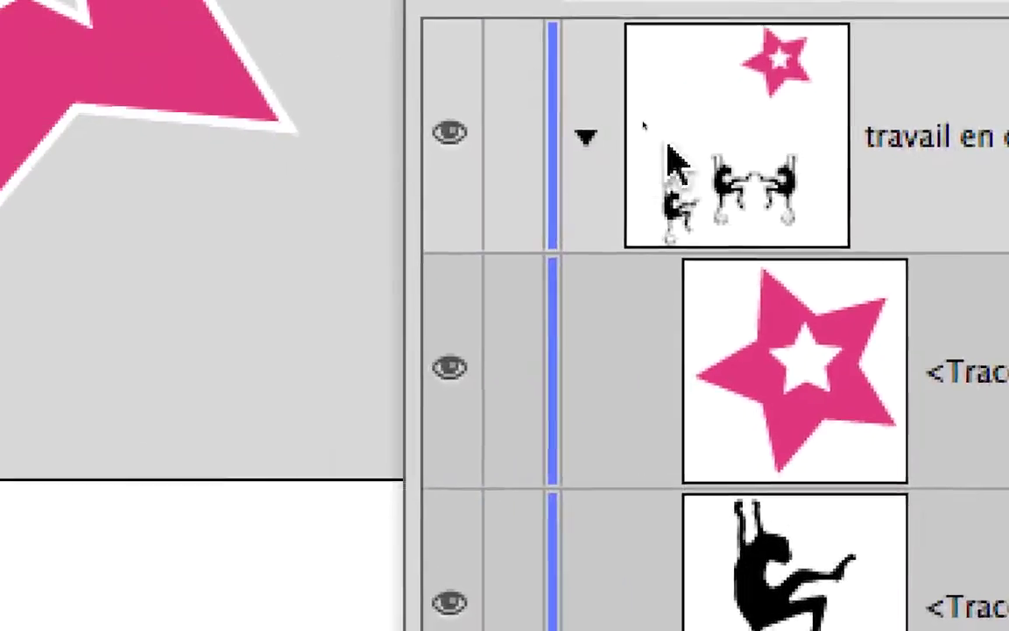
{"action": "left_click", "coordinate": [648, 137]}
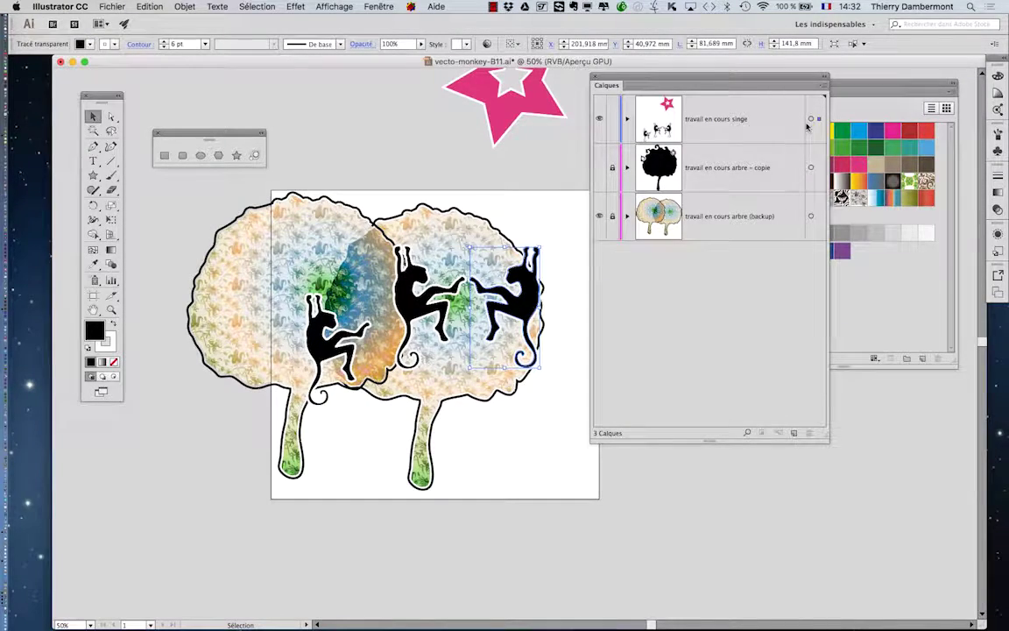
Zoom to 100% on the right-hand monkeys, expand the singe layer, and use the Selection tool.
{"action": "key", "text": "super+plus"}
{"action": "key", "text": "super+plus"}
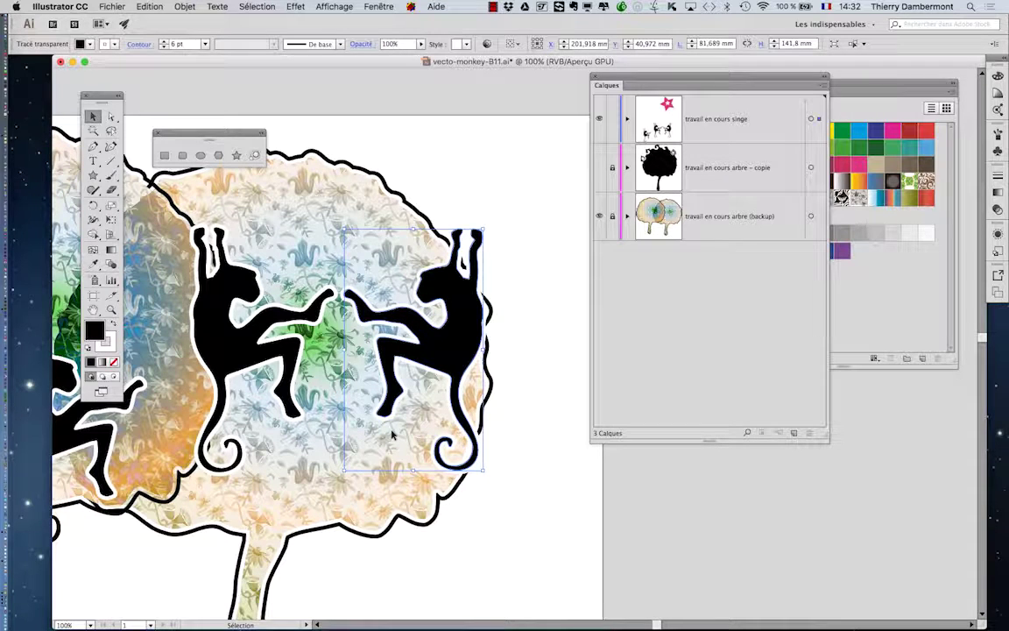
{"action": "left_click", "coordinate": [627, 120]}
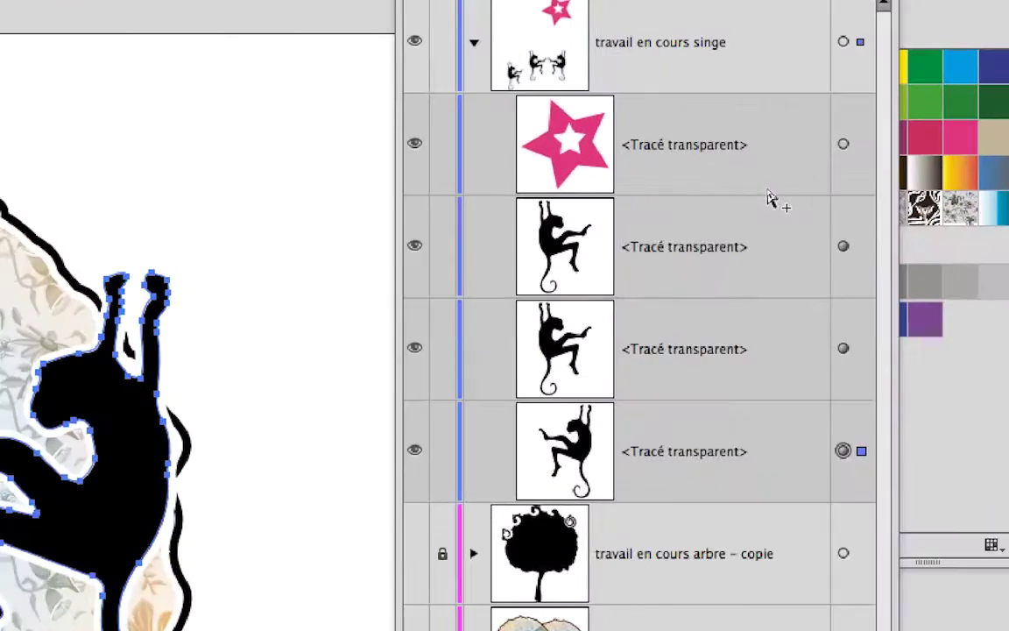
{"action": "key", "text": "v"}
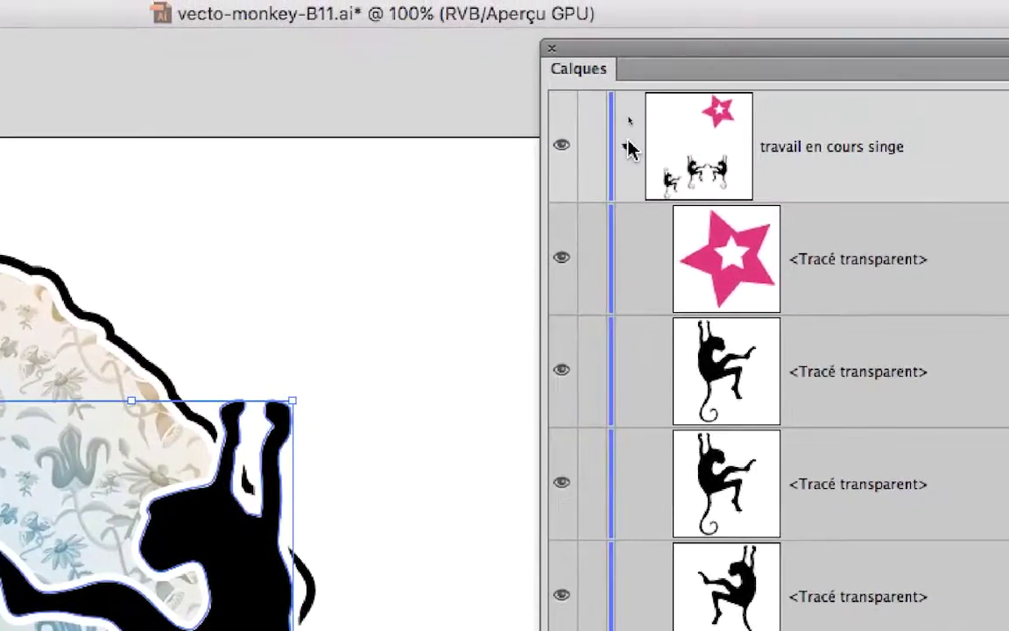
Target the 'travail en cours singe' layer so the star and all three monkeys are selected.
{"action": "left_click", "coordinate": [627, 148]}
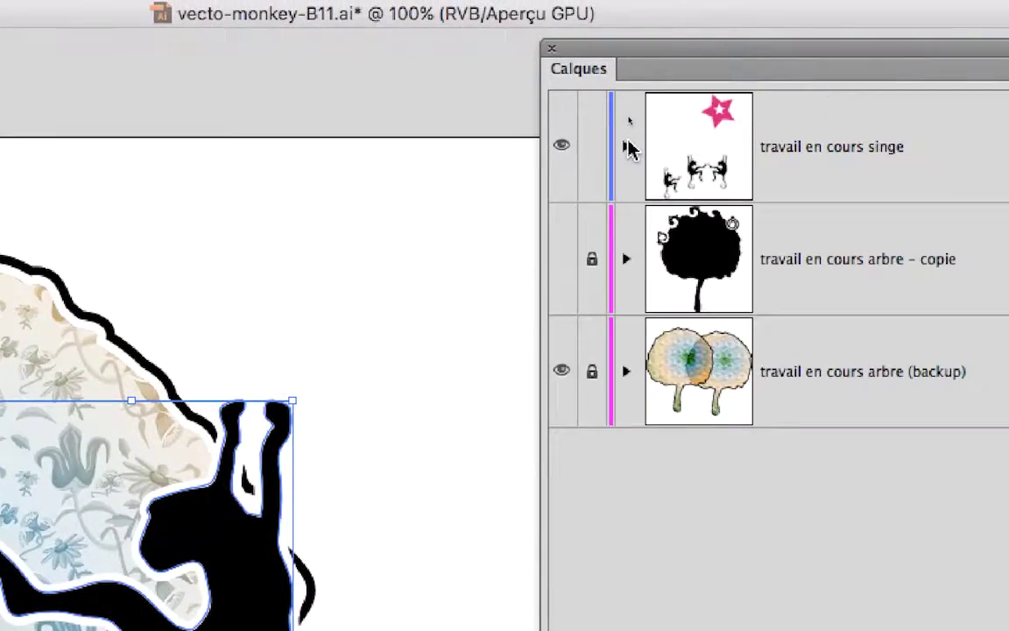
{"action": "scroll", "coordinate": [750, 262], "scroll_direction": "down", "scroll_amount": 5}
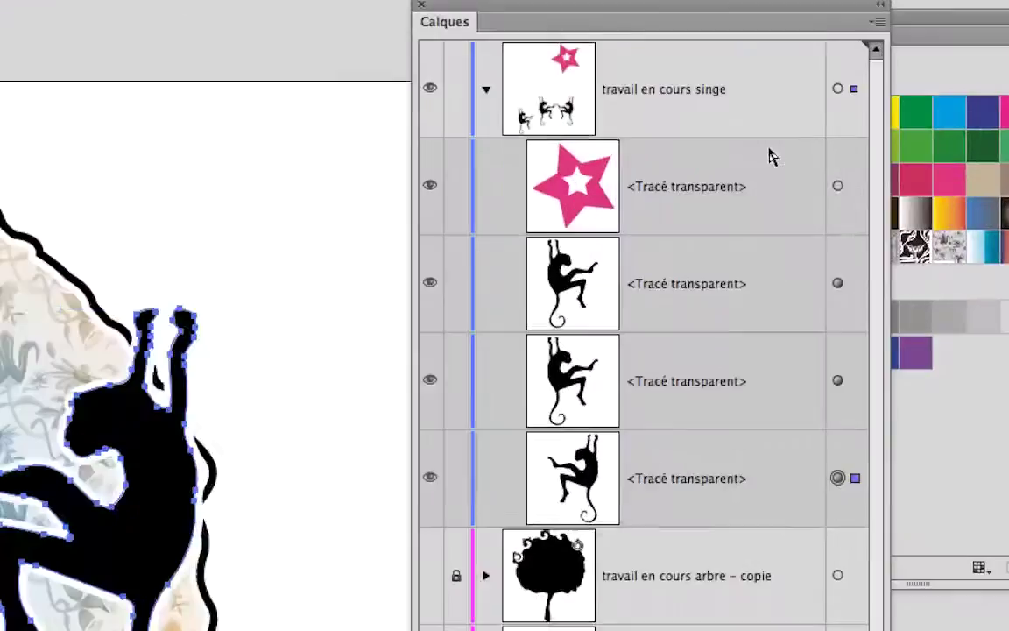
{"action": "key", "text": "v"}
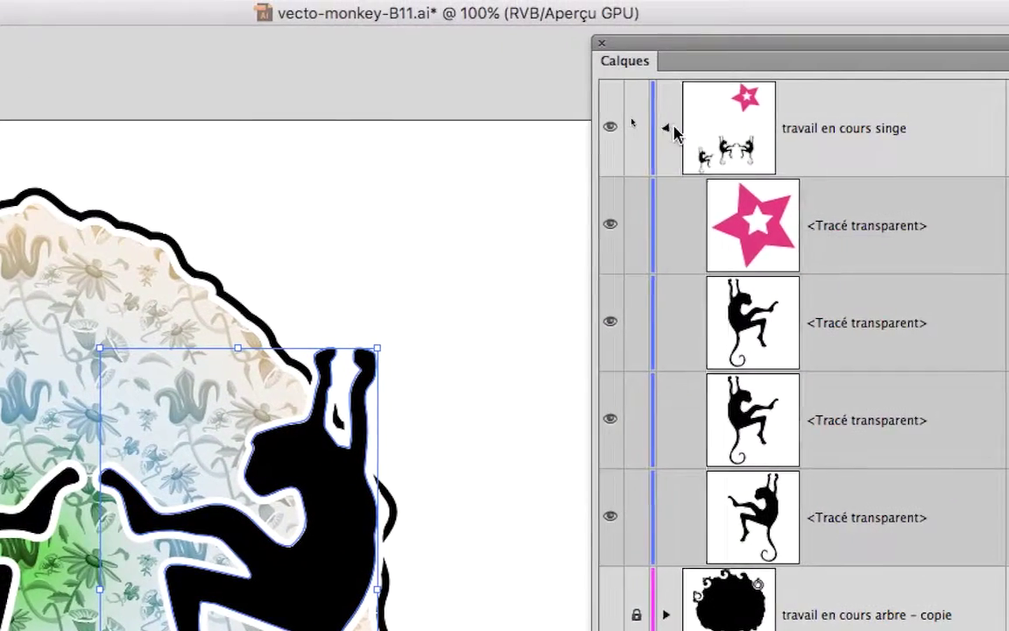
{"action": "left_click", "coordinate": [668, 128]}
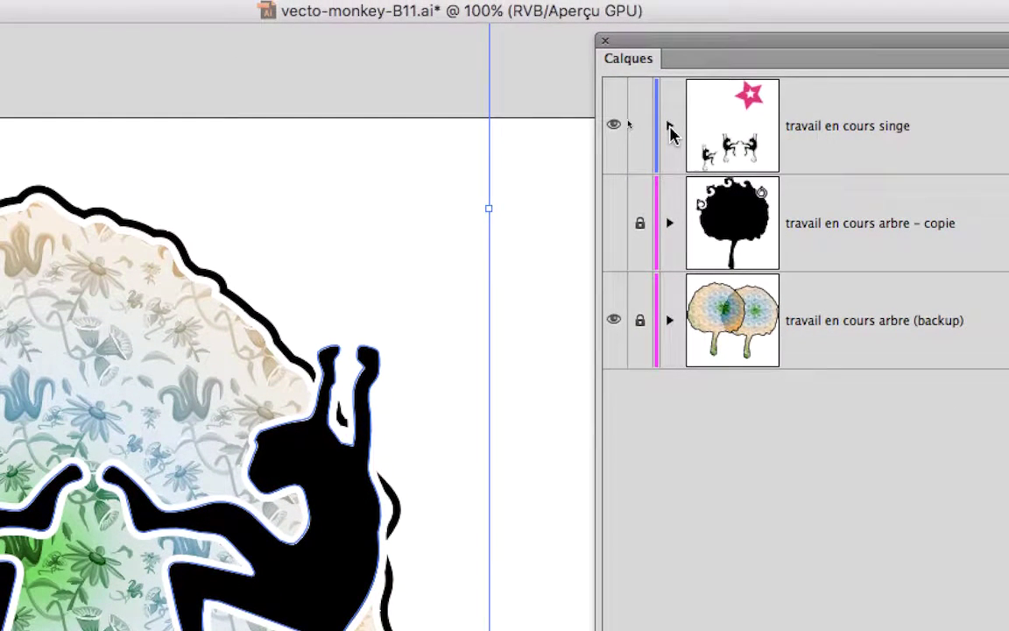
{"action": "left_click", "coordinate": [669, 128]}
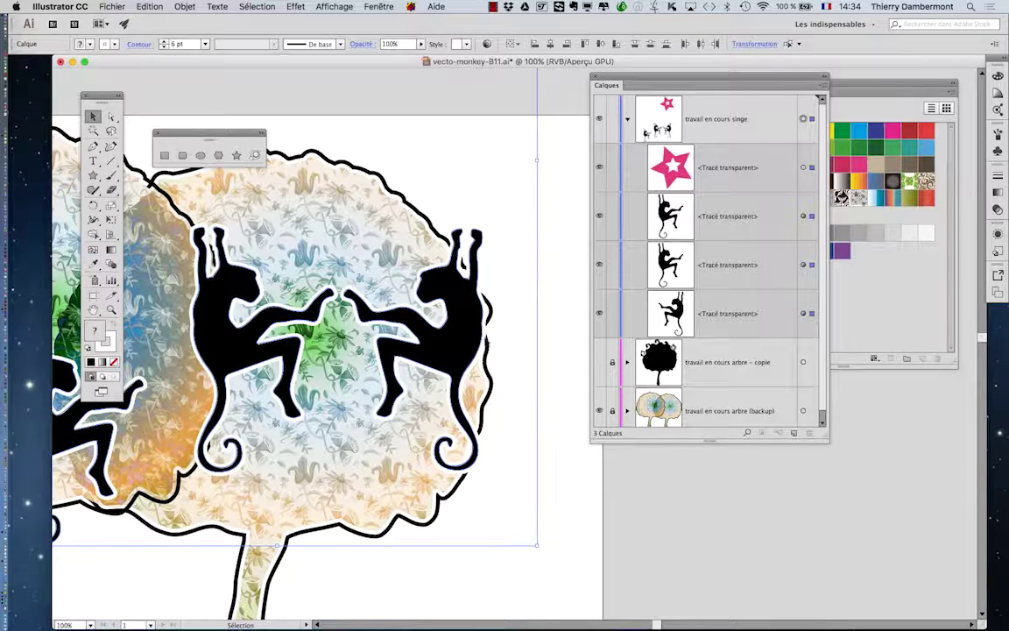
Zoom back out to 50%, deselect everything, then select only the rightmost monkey.
{"action": "left_click", "coordinate": [99, 5]}
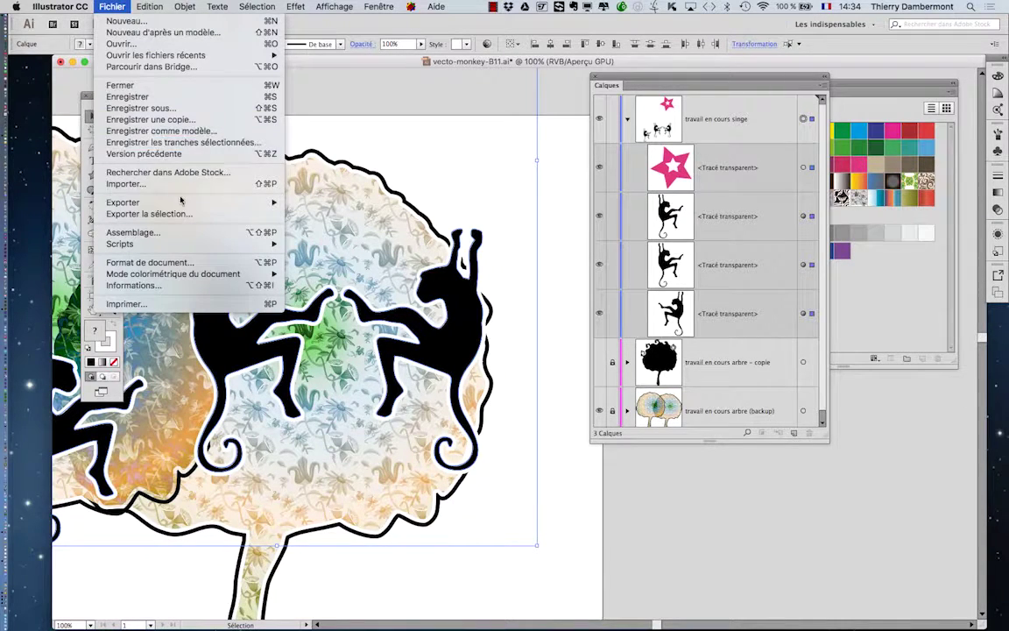
{"action": "left_click", "coordinate": [518, 123]}
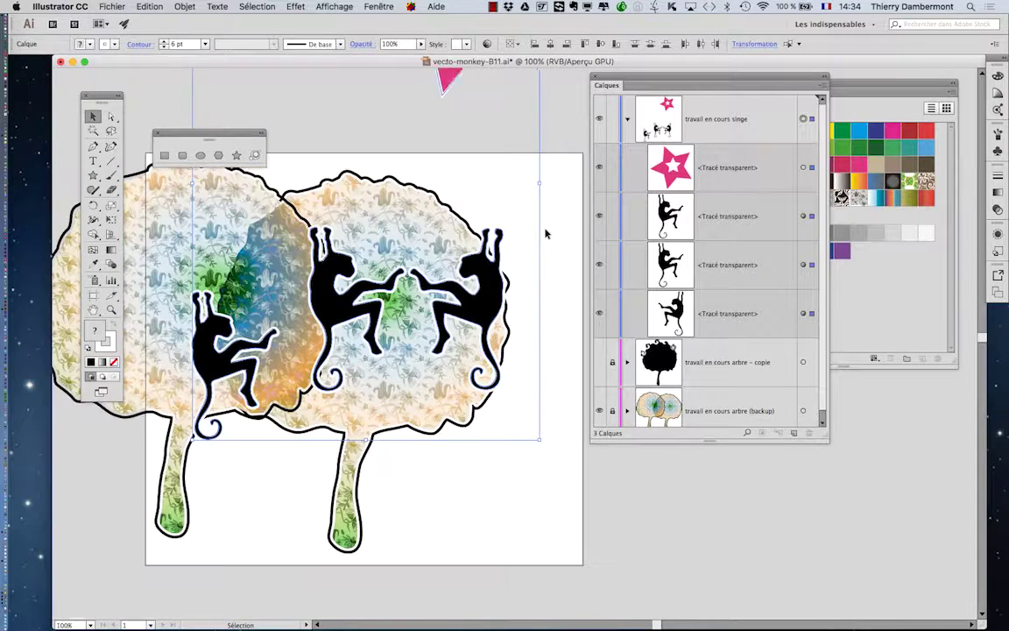
{"action": "scroll", "coordinate": [546, 233], "scroll_direction": "down", "scroll_amount": 1}
{"action": "scroll", "coordinate": [550, 236], "scroll_direction": "down", "scroll_amount": 1}
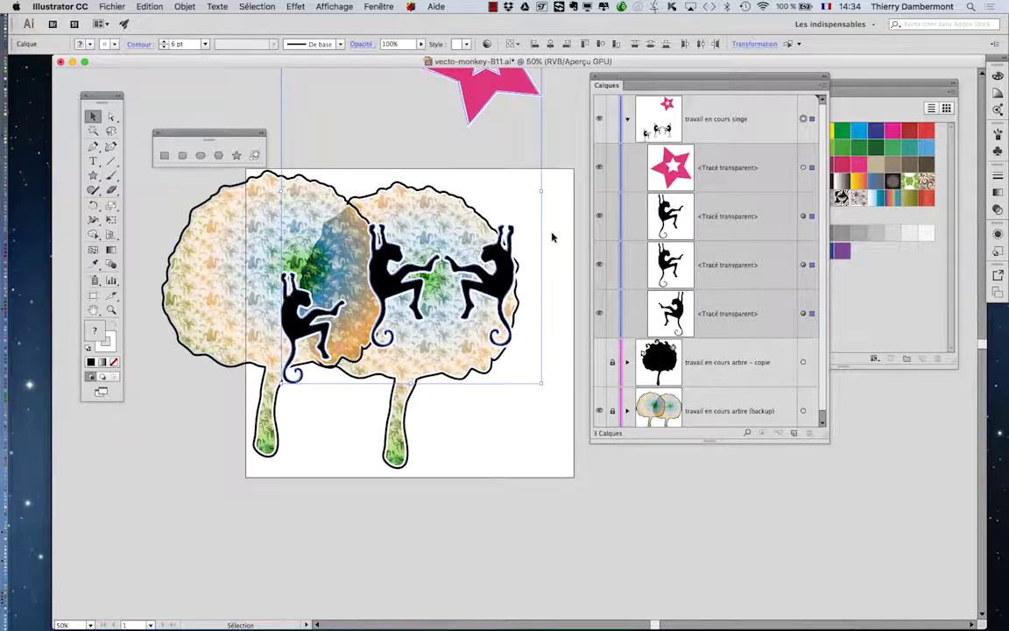
{"action": "left_click", "coordinate": [553, 254]}
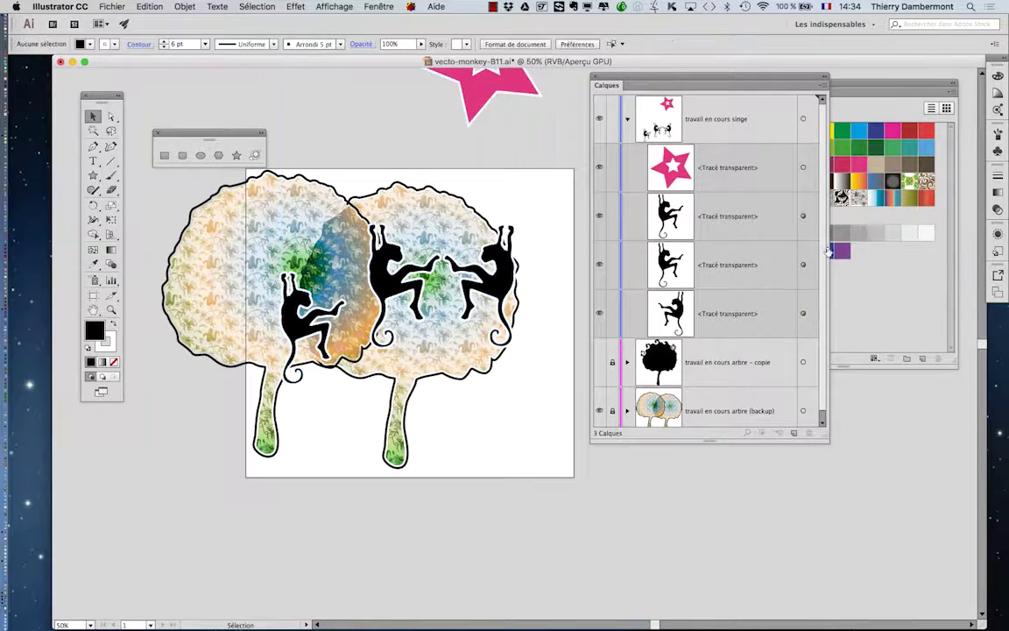
{"action": "left_click", "coordinate": [804, 314]}
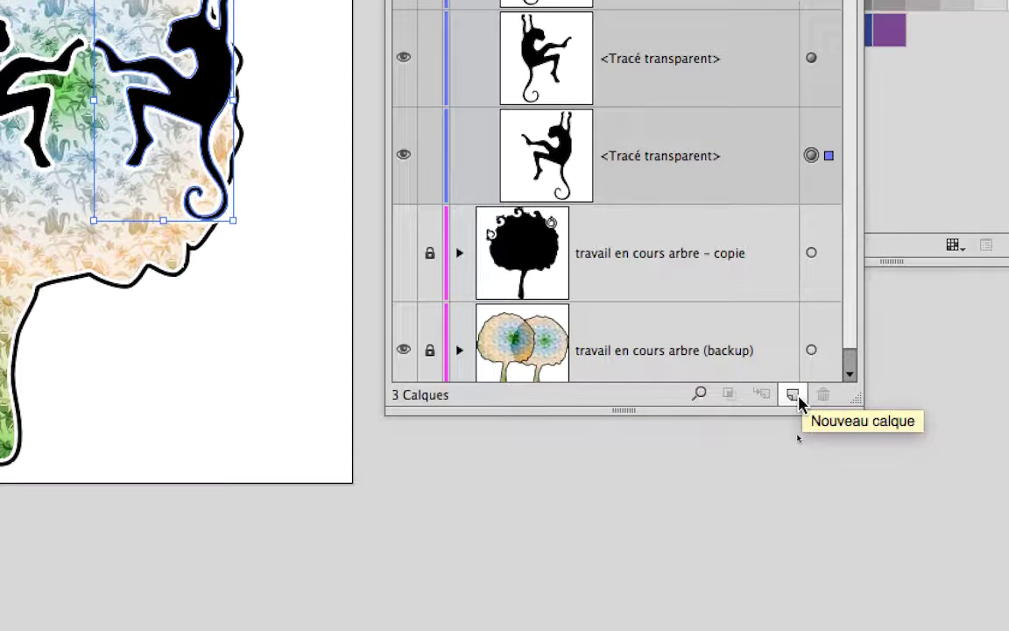
Add a new layer, Calque 4, and move the rightmost monkey onto it.
{"action": "left_click", "coordinate": [795, 396]}
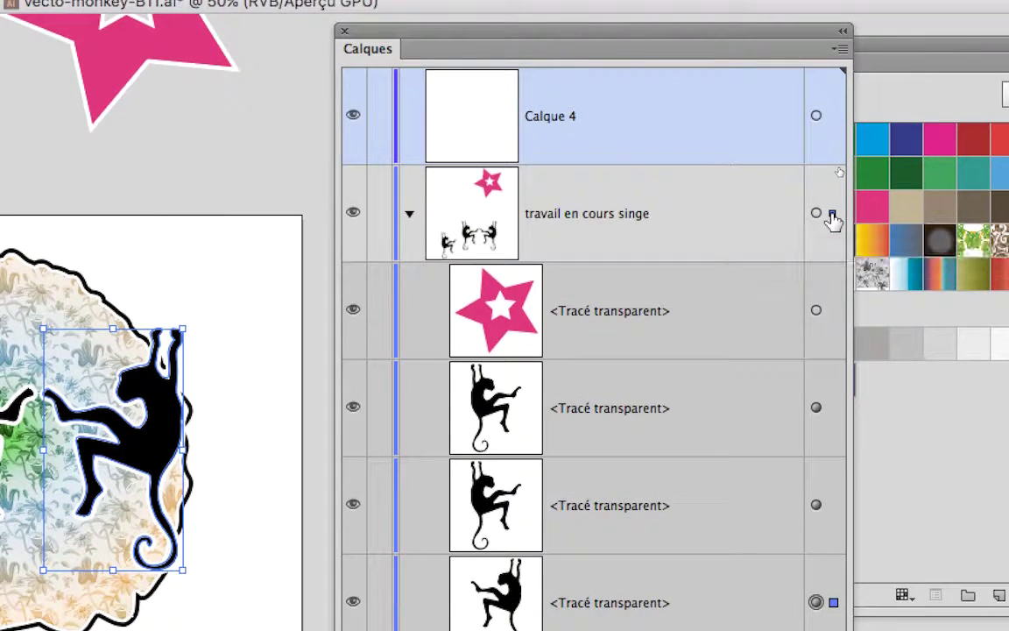
{"action": "left_click_drag", "start_coordinate": [832, 215], "coordinate": [832, 151]}
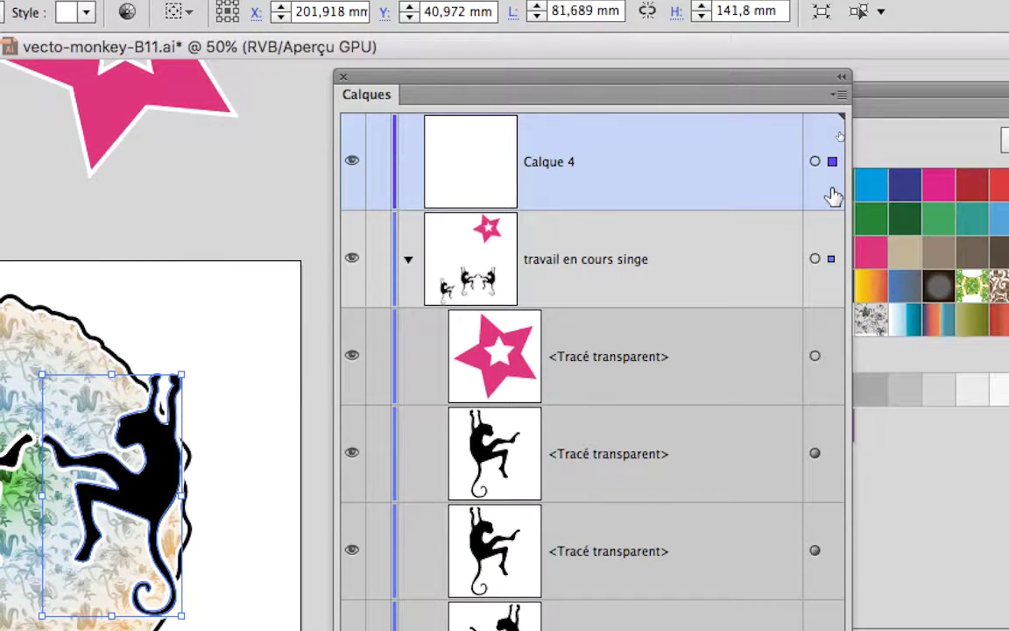
{"action": "key", "text": "ctrl+z"}
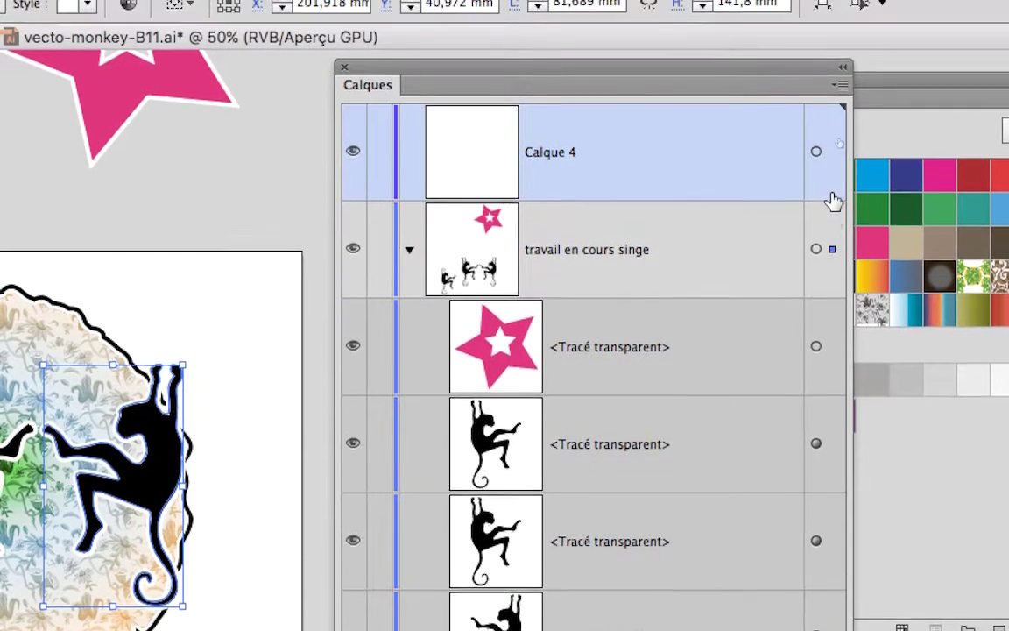
{"action": "left_click_drag", "start_coordinate": [830, 212], "coordinate": [832, 193]}
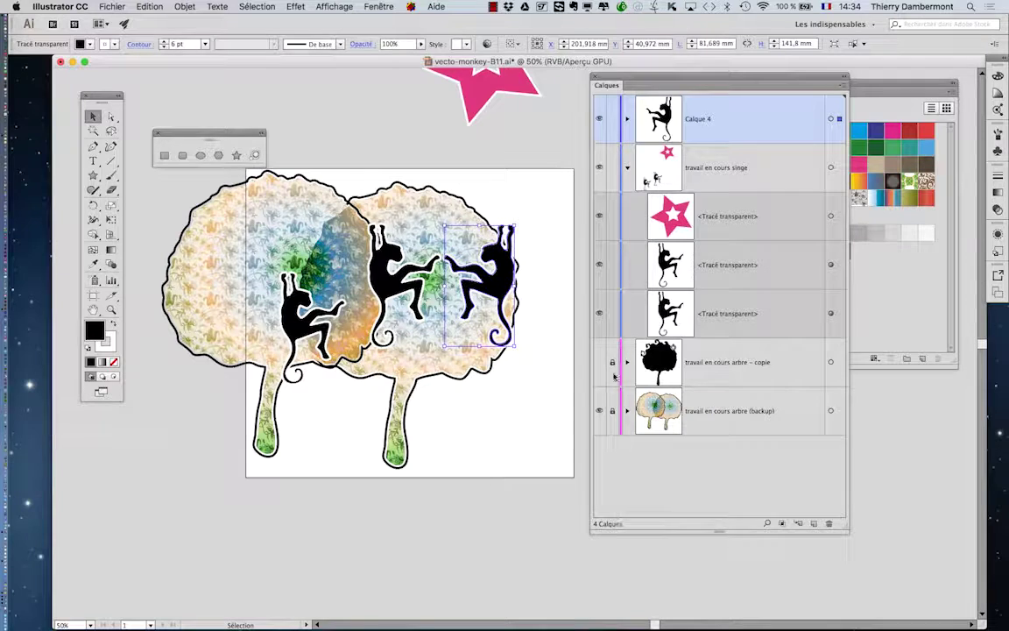
Hide and lock the singe and arbre layers so only Calque 4's monkey shows.
{"action": "left_click", "coordinate": [627, 168]}
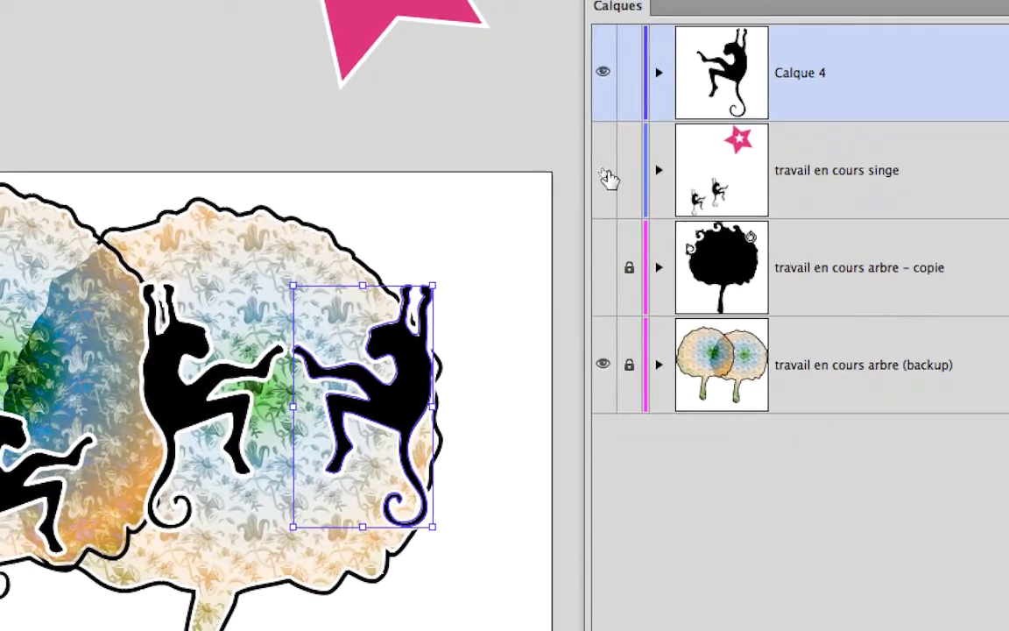
{"action": "left_click", "coordinate": [570, 171]}
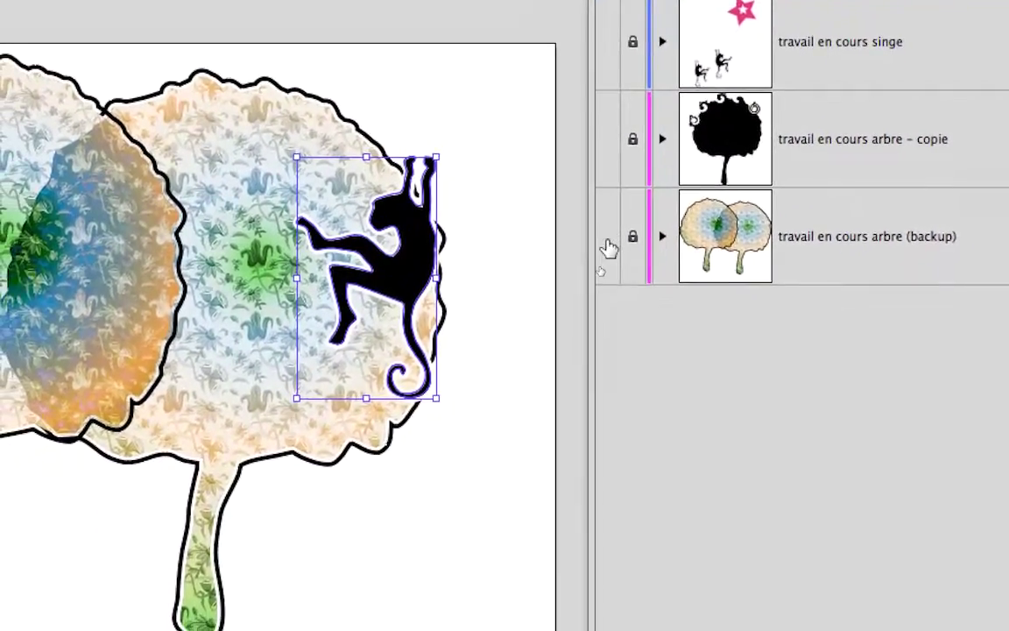
{"action": "left_click", "coordinate": [587, 336]}
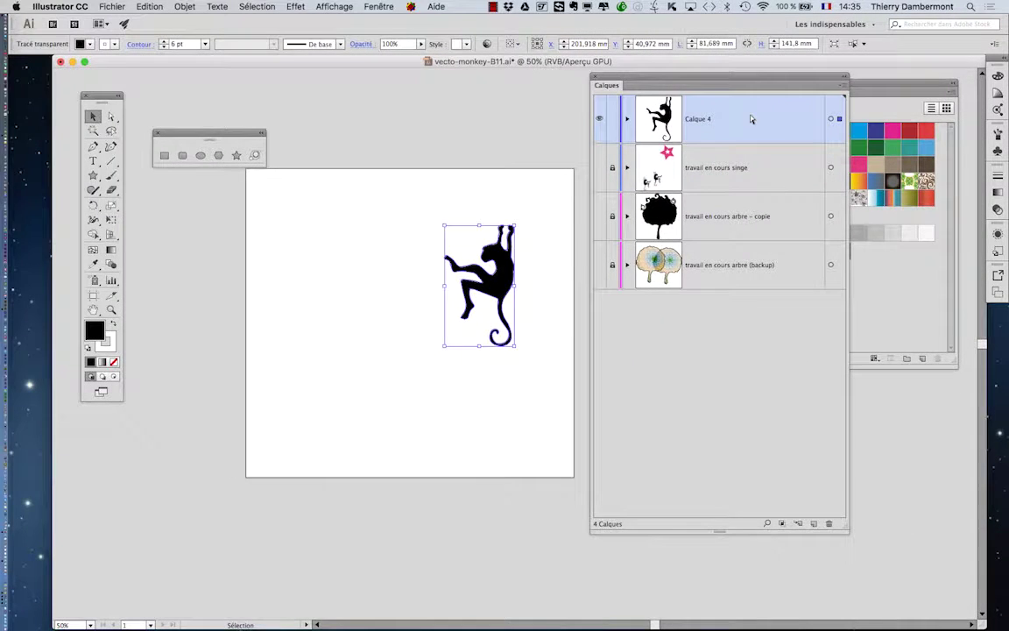
Save the document as vecto-monkey-B12.ai, accepting the default Illustrator options.
{"action": "key", "text": "v"}
{"action": "left_click", "coordinate": [122, 7]}
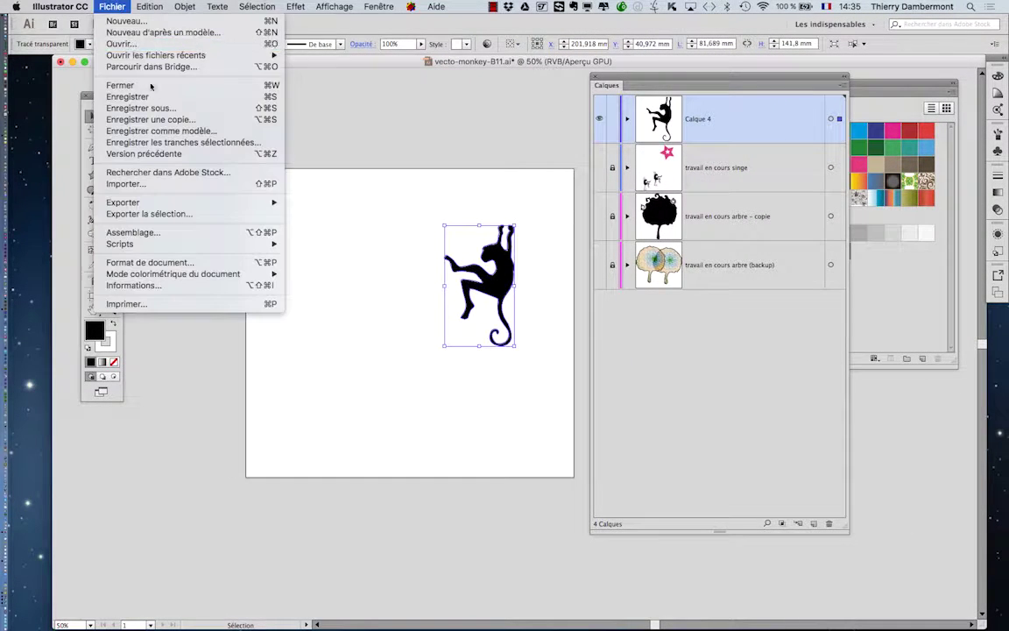
{"action": "left_click", "coordinate": [162, 106]}
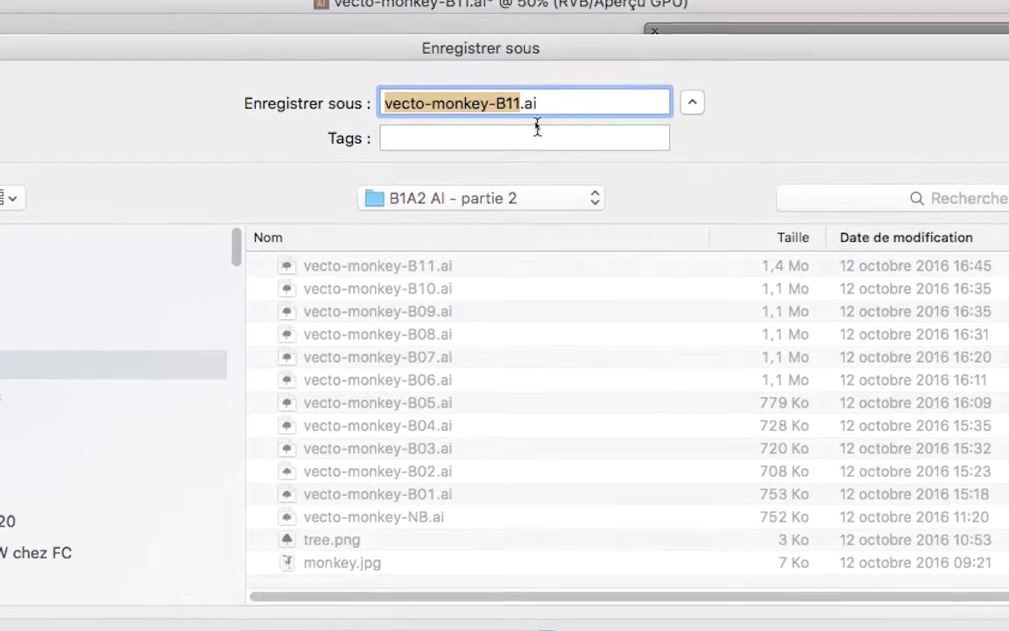
{"action": "key", "text": "Right"}
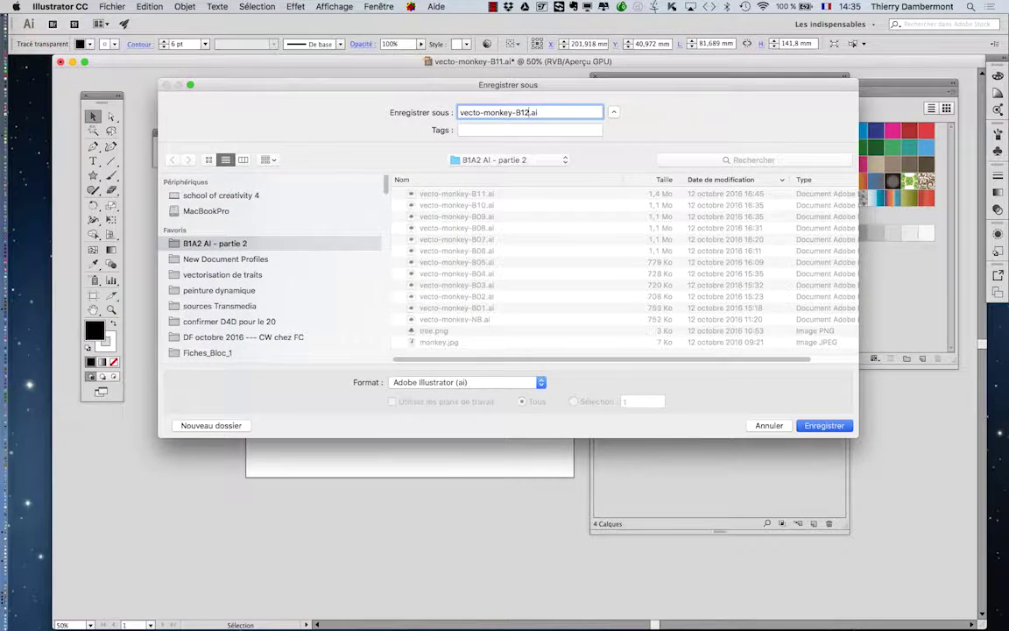
{"action": "key", "text": "Return"}
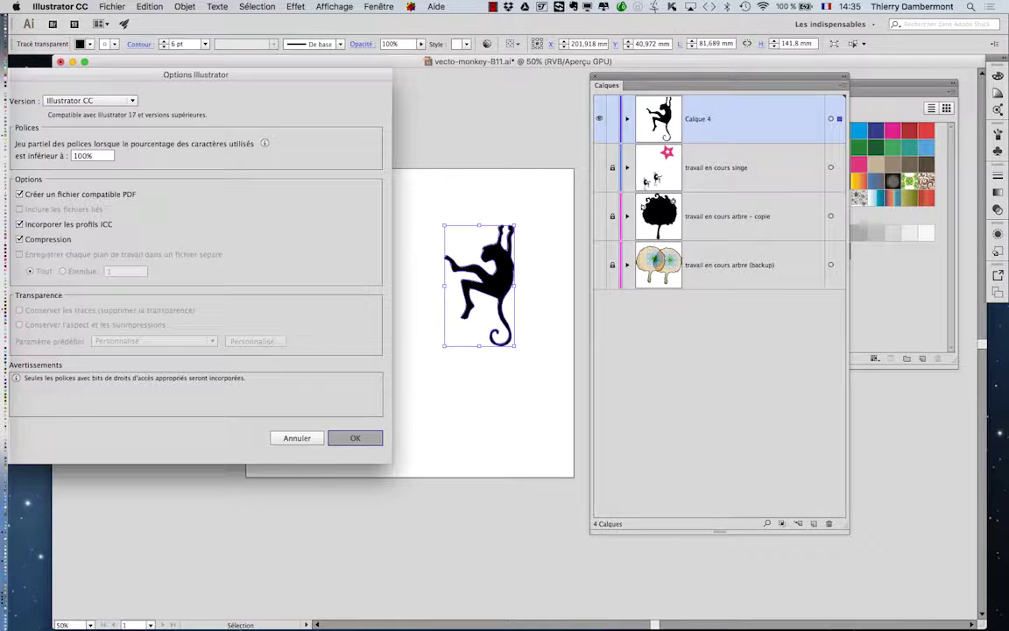
{"action": "key", "text": "Return"}
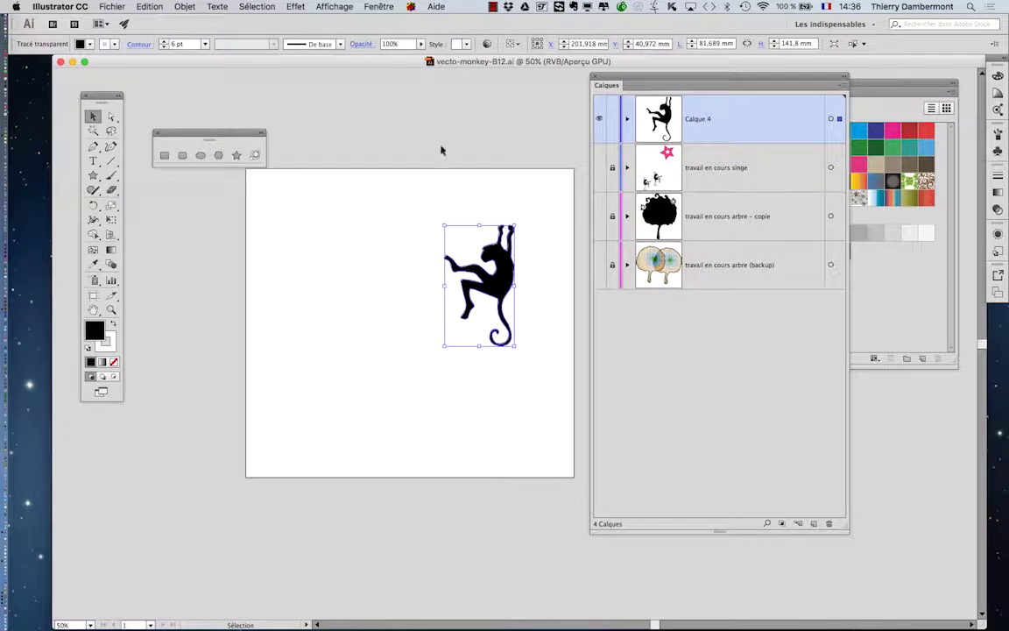
Center the monkey, shrink the Layers panel to the lower left, and reposition the Tools panel.
{"action": "mouse_move", "coordinate": [493, 281]}
{"action": "left_mouse_down"}
{"action": "mouse_move", "coordinate": [411, 315]}
{"action": "mouse_move", "coordinate": [415, 324]}
{"action": "left_mouse_up"}
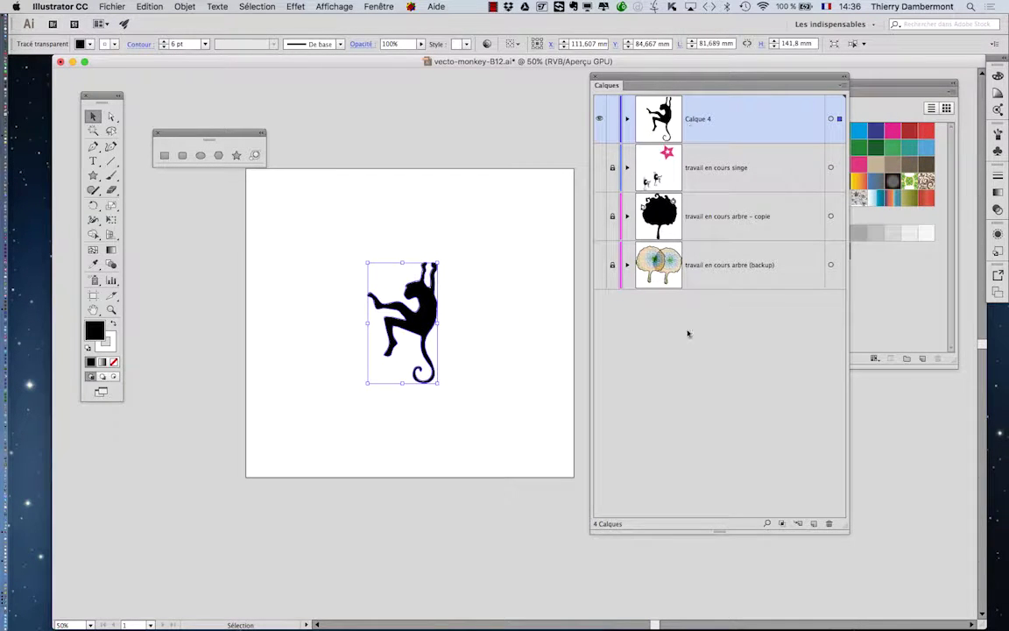
{"action": "left_click_drag", "start_coordinate": [844, 523], "coordinate": [792, 329]}
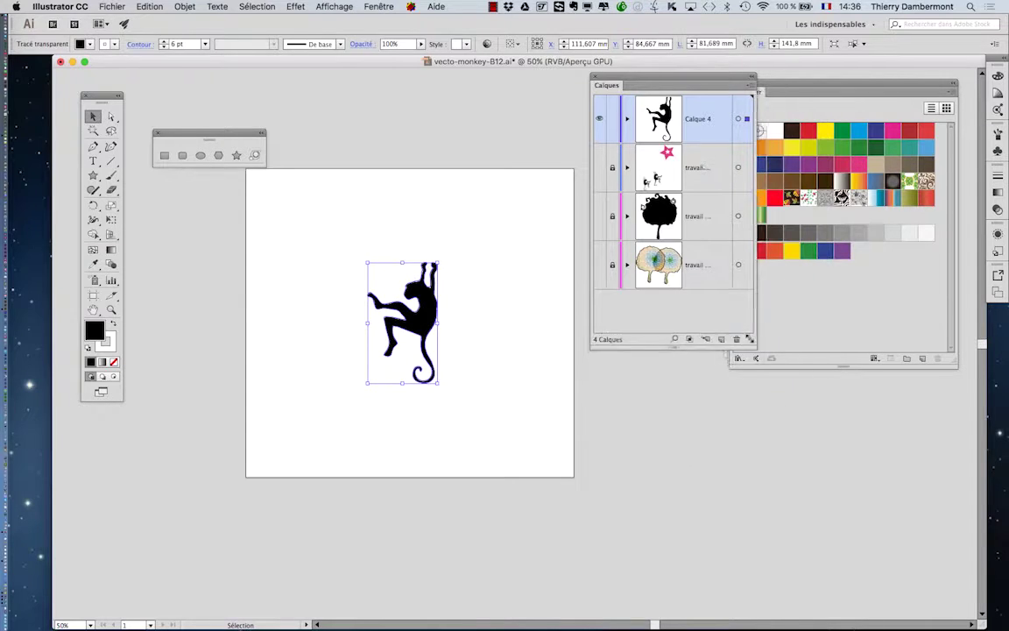
{"action": "left_click_drag", "start_coordinate": [643, 77], "coordinate": [181, 412]}
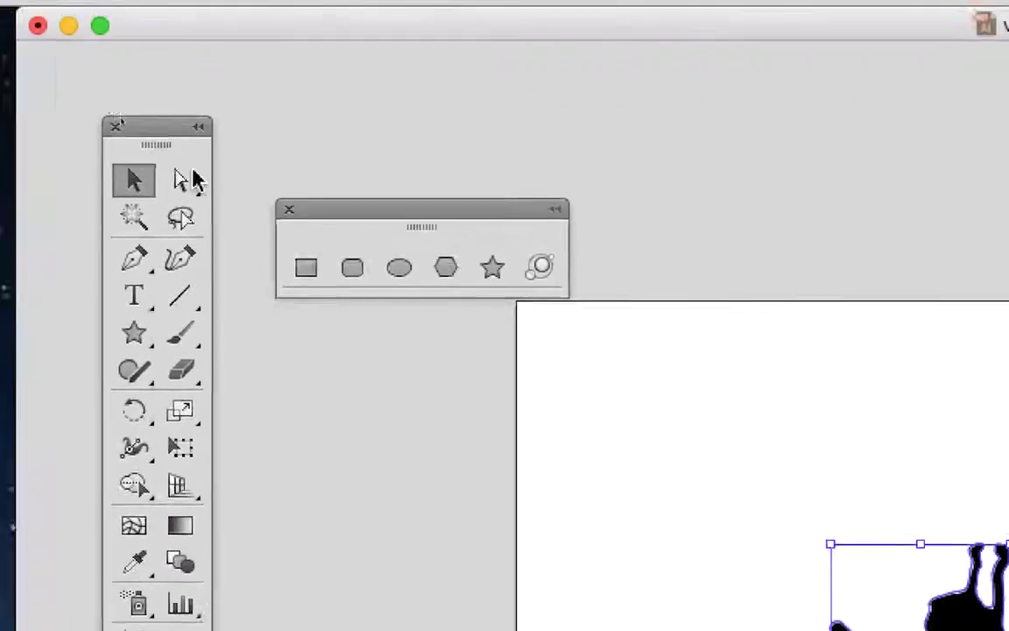
{"action": "left_click_drag", "start_coordinate": [127, 33], "coordinate": [236, 252]}
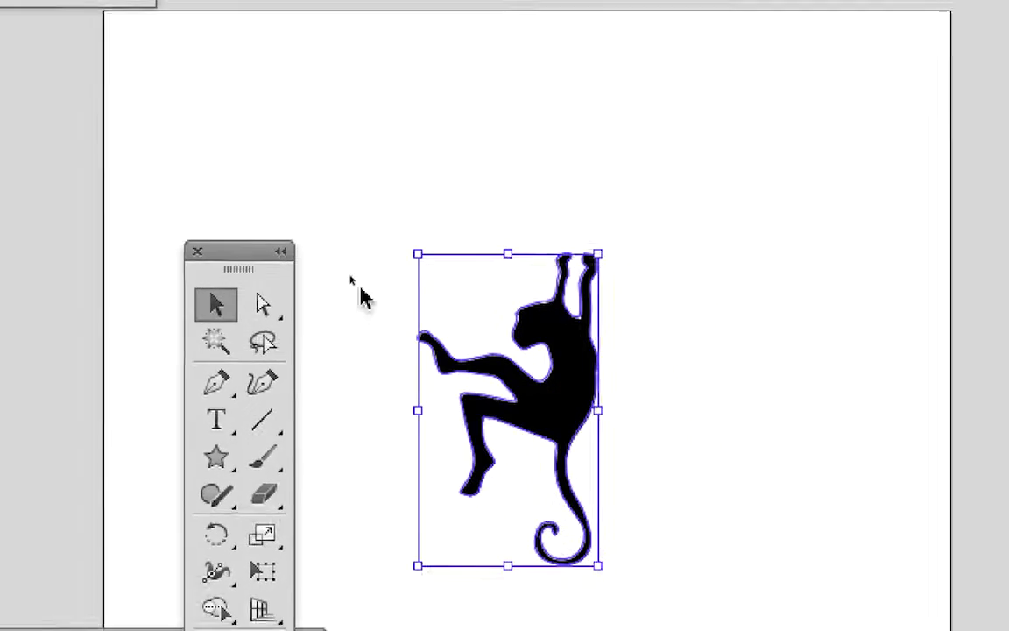
Deselect and reselect the monkey silhouette on the artboard.
{"action": "left_click", "coordinate": [359, 295]}
{"action": "left_click", "coordinate": [422, 311]}
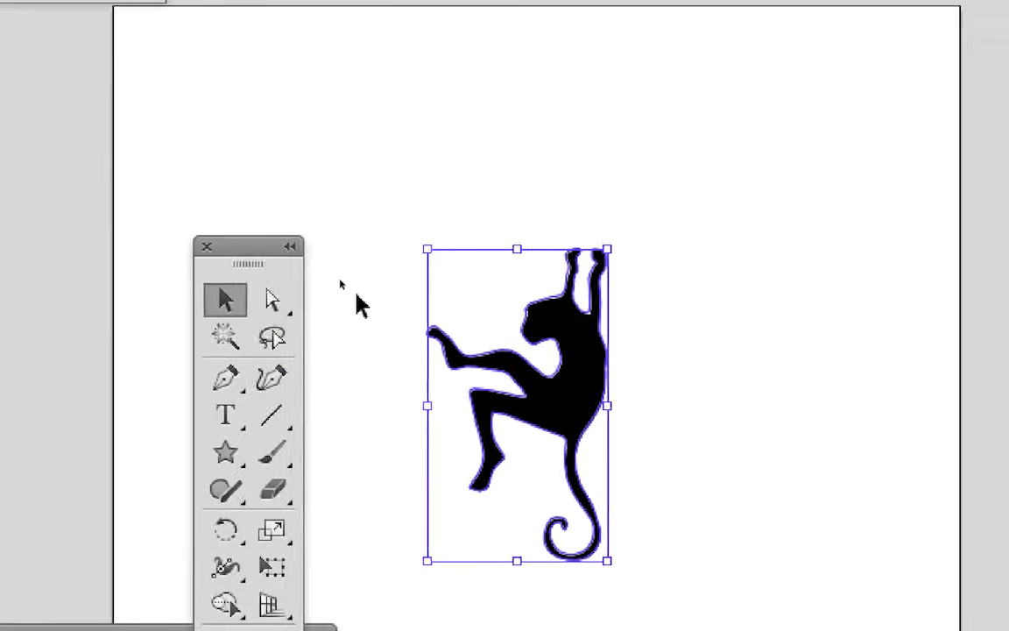
{"action": "left_click", "coordinate": [359, 302]}
{"action": "left_click", "coordinate": [396, 320]}
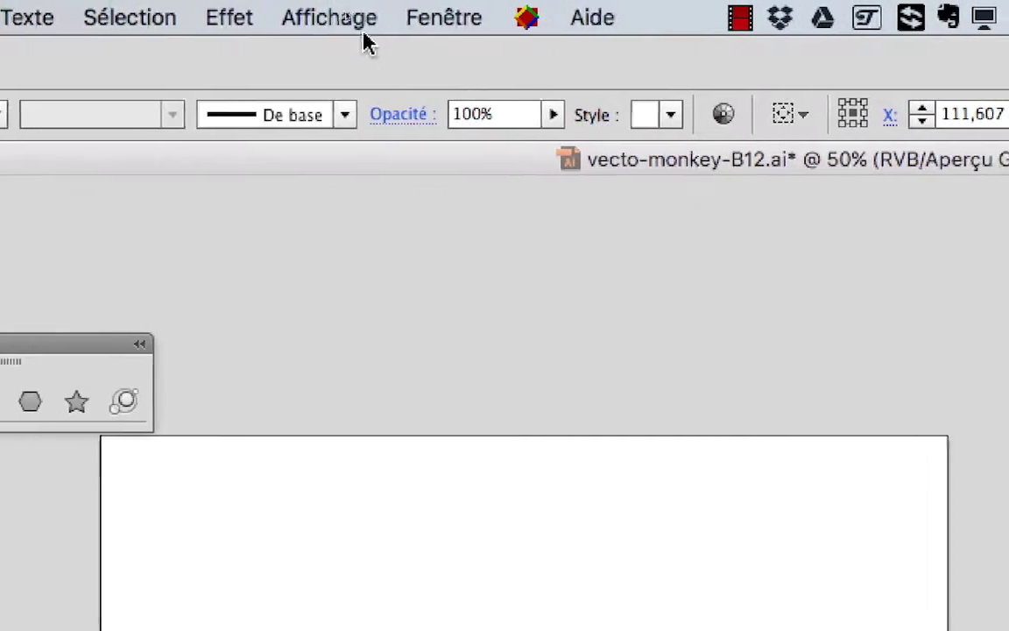
{"action": "left_click", "coordinate": [362, 19]}
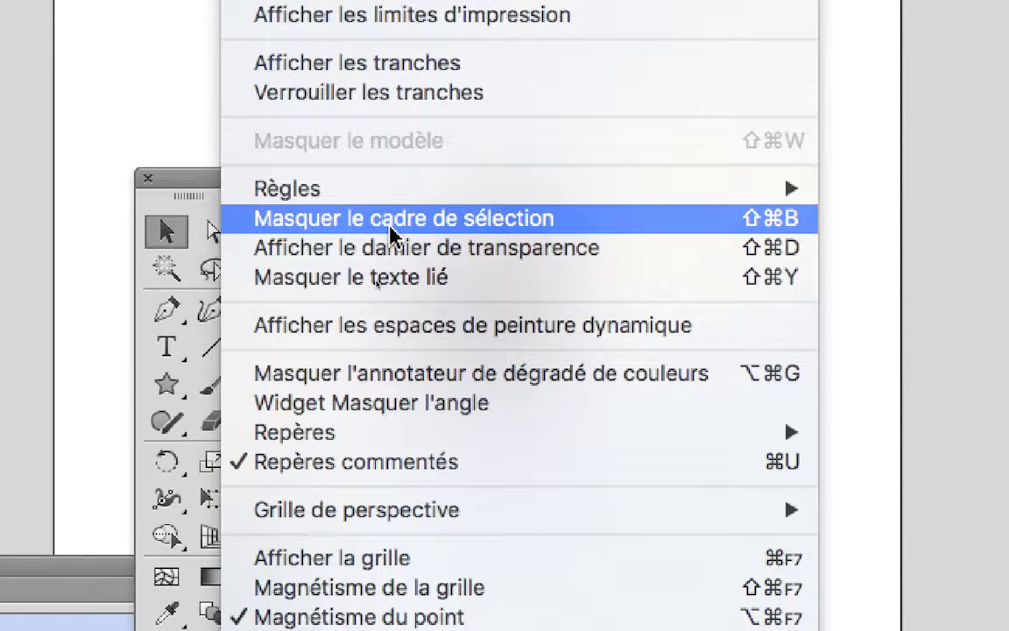
Hide the selection bounding box, then switch from Free Transform to the Direct Selection tool.
{"action": "left_click", "coordinate": [390, 226]}
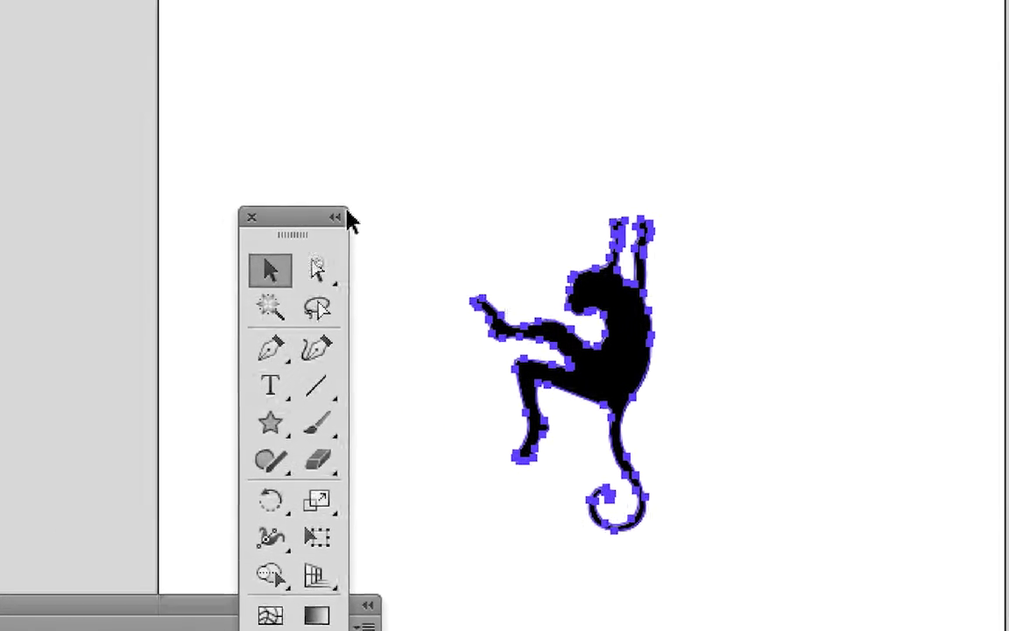
{"action": "left_click_drag", "start_coordinate": [338, 219], "coordinate": [344, 195]}
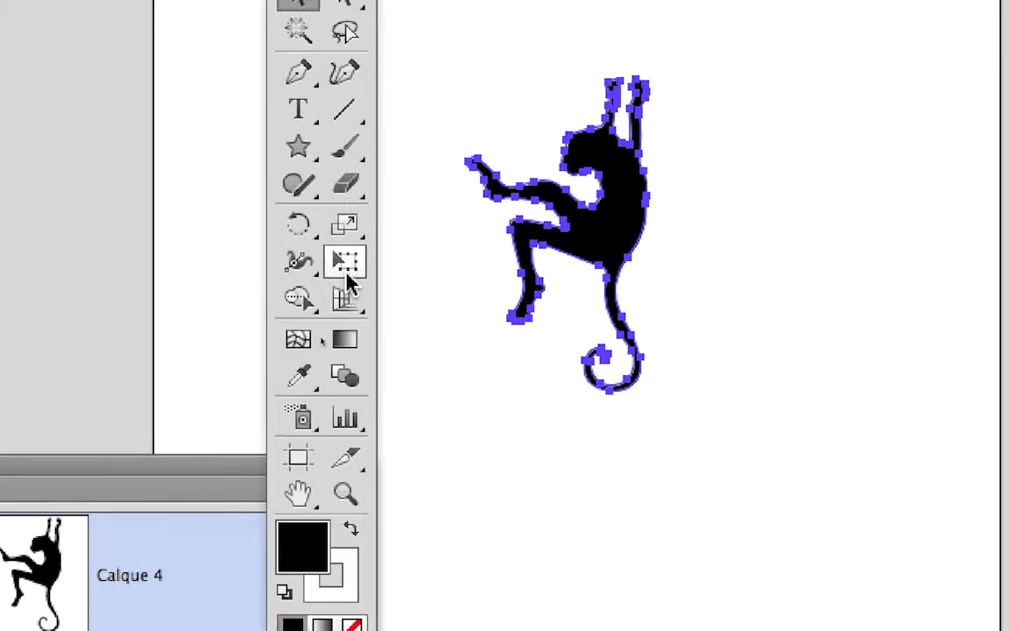
{"action": "left_click", "coordinate": [345, 267]}
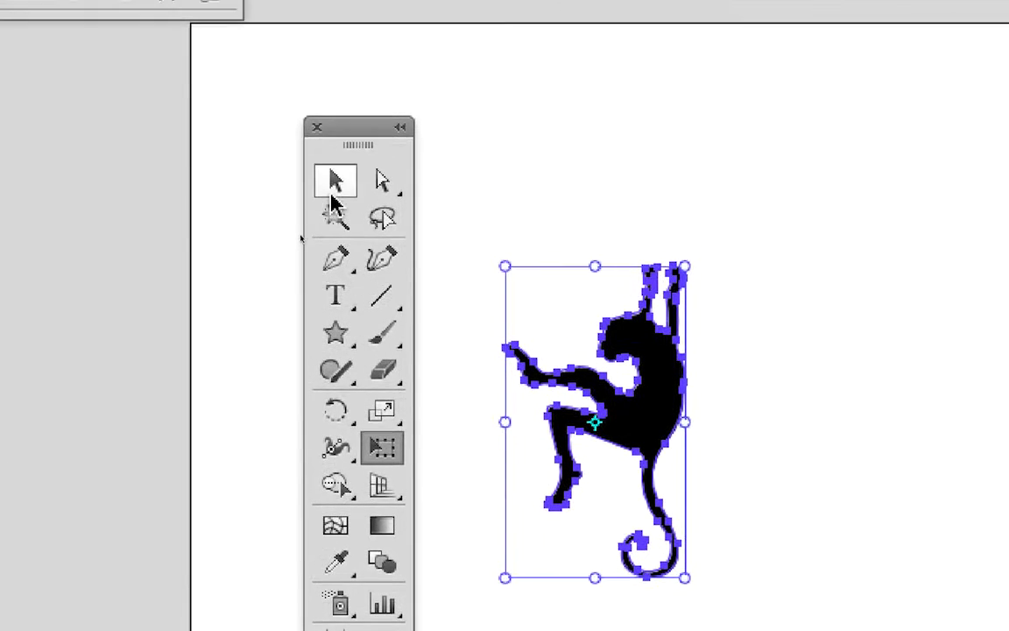
{"action": "left_click", "coordinate": [333, 196]}
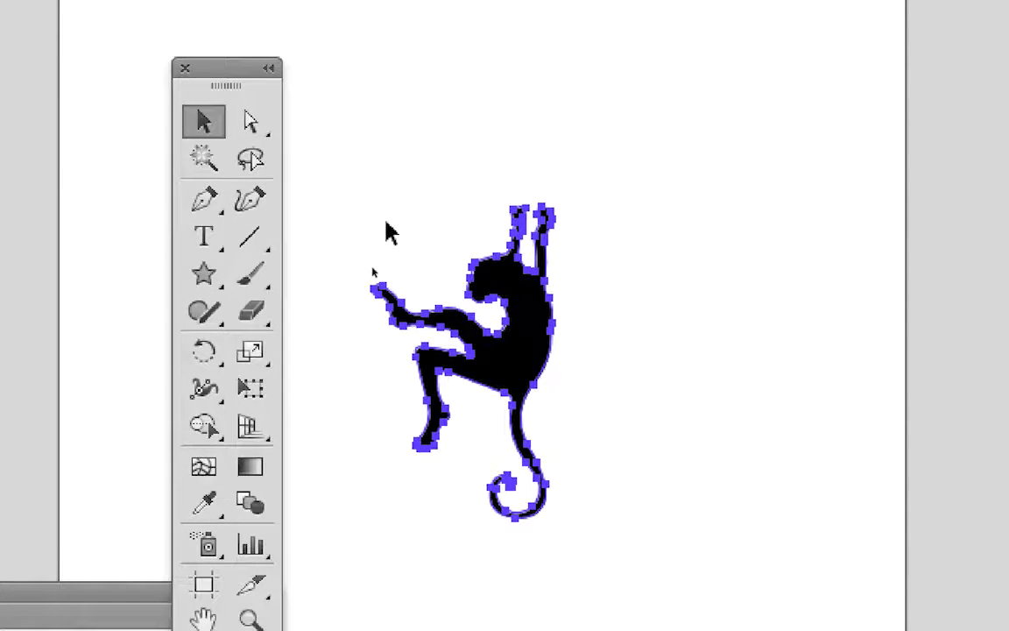
{"action": "left_click", "coordinate": [251, 122]}
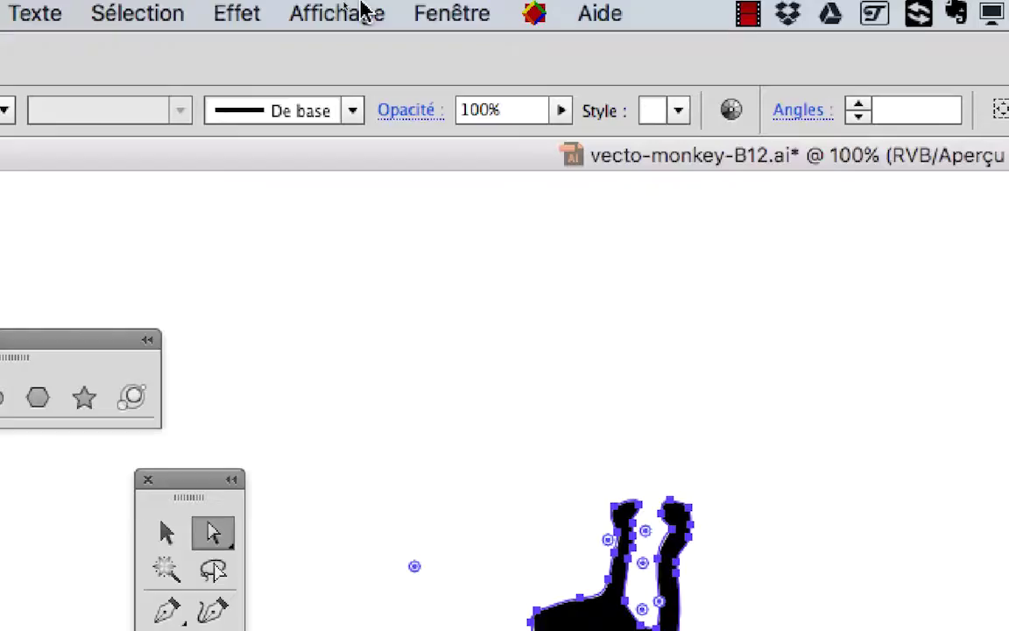
Hide the corner widgets on anchor points with View > Hide Corner Widget.
{"action": "left_click", "coordinate": [364, 13]}
{"action": "mouse_move", "coordinate": [264, 46]}
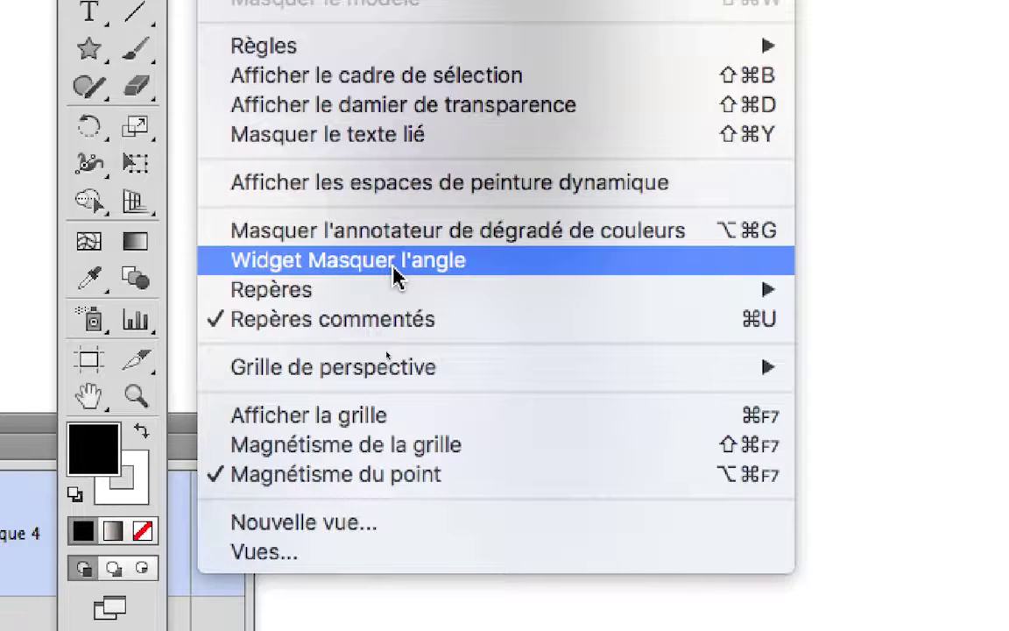
{"action": "left_click", "coordinate": [392, 260]}
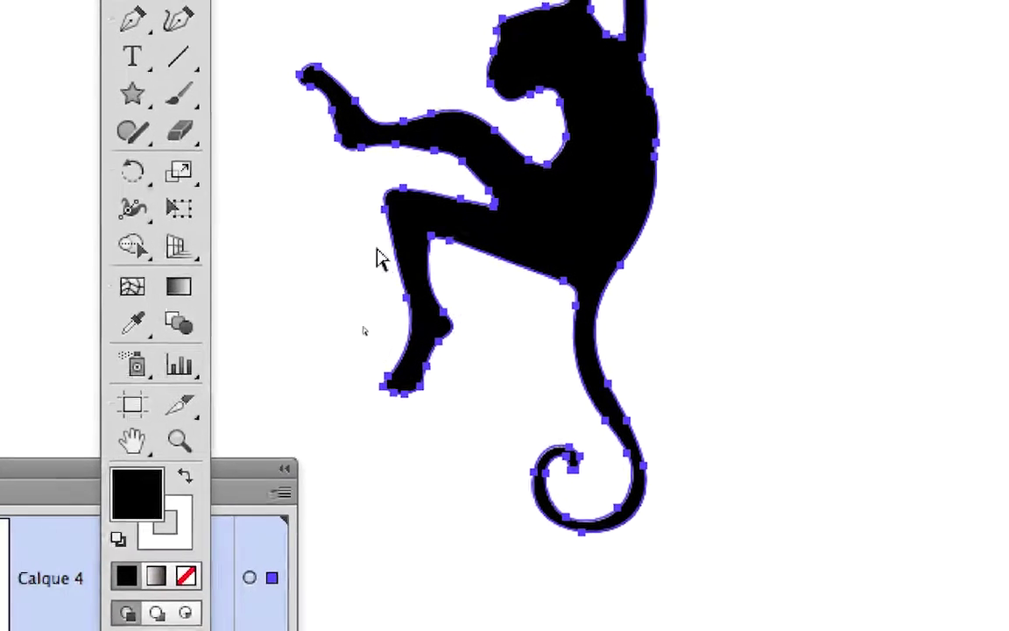
{"action": "left_click", "coordinate": [376, 249]}
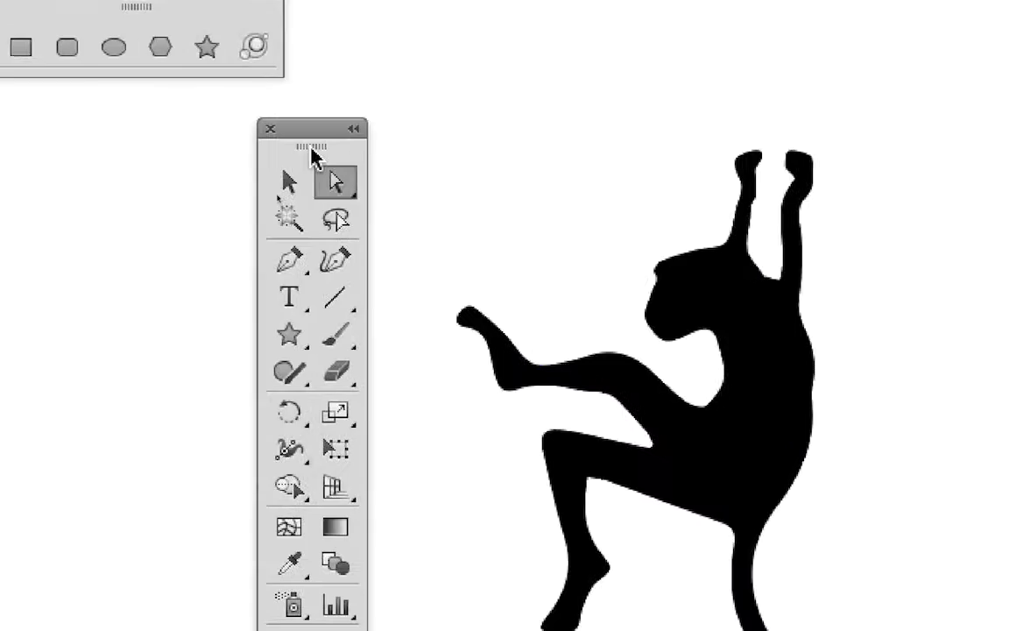
With the Selection tool, select and deselect the monkey, then zoom out.
{"action": "left_click", "coordinate": [302, 161]}
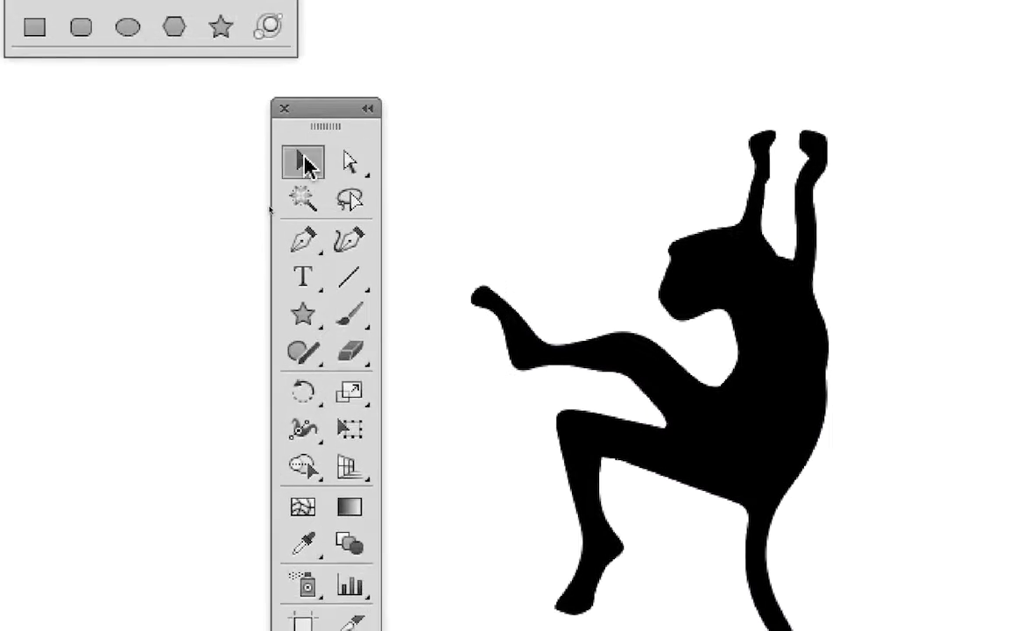
{"action": "left_click", "coordinate": [399, 278]}
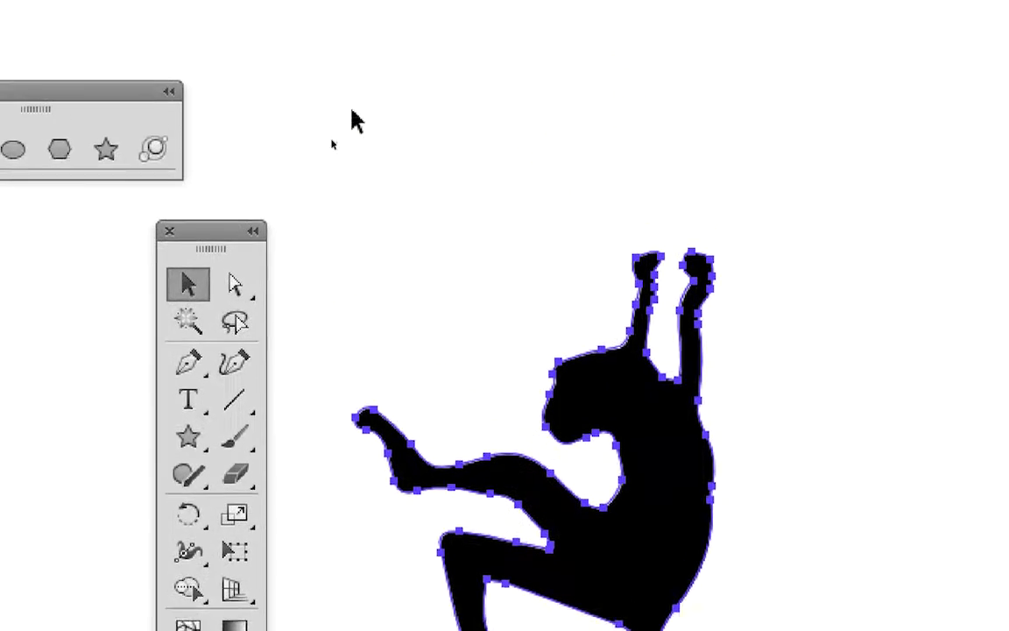
{"action": "left_click", "coordinate": [375, 186]}
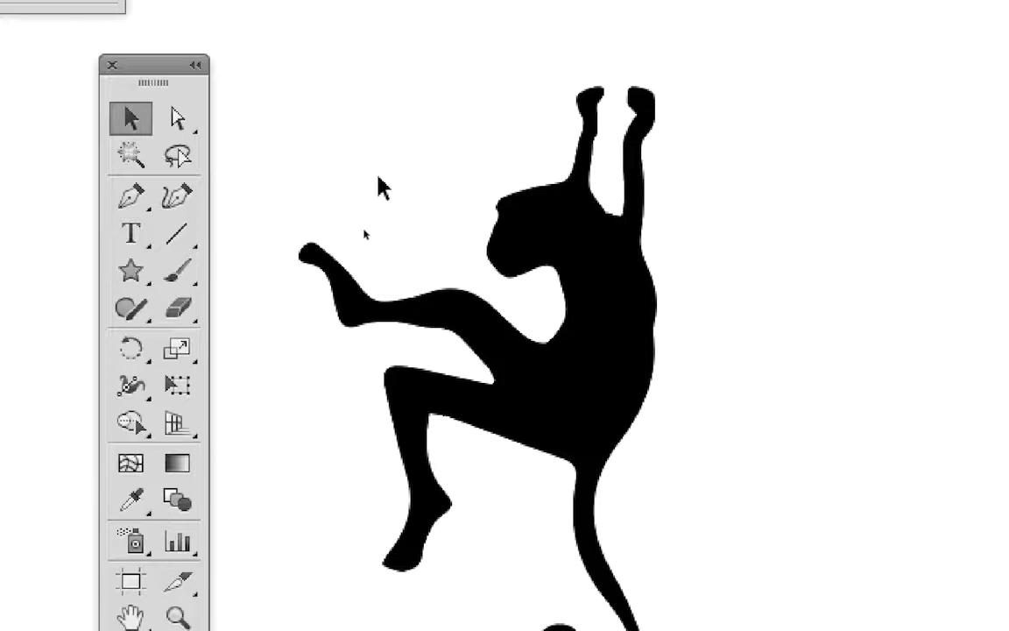
{"action": "key", "text": "ctrl+minus"}
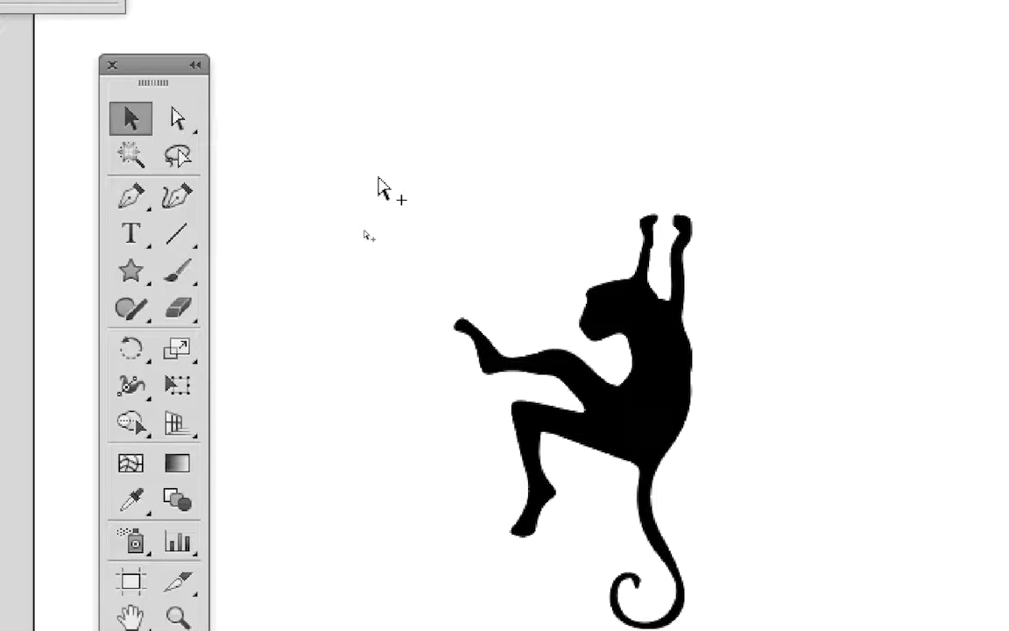
Drag the monkey silhouette into the Swatches panel, creating pattern swatch 'Nouvelle nuance de motif 1'.
{"action": "key", "text": "ctrl+plus"}
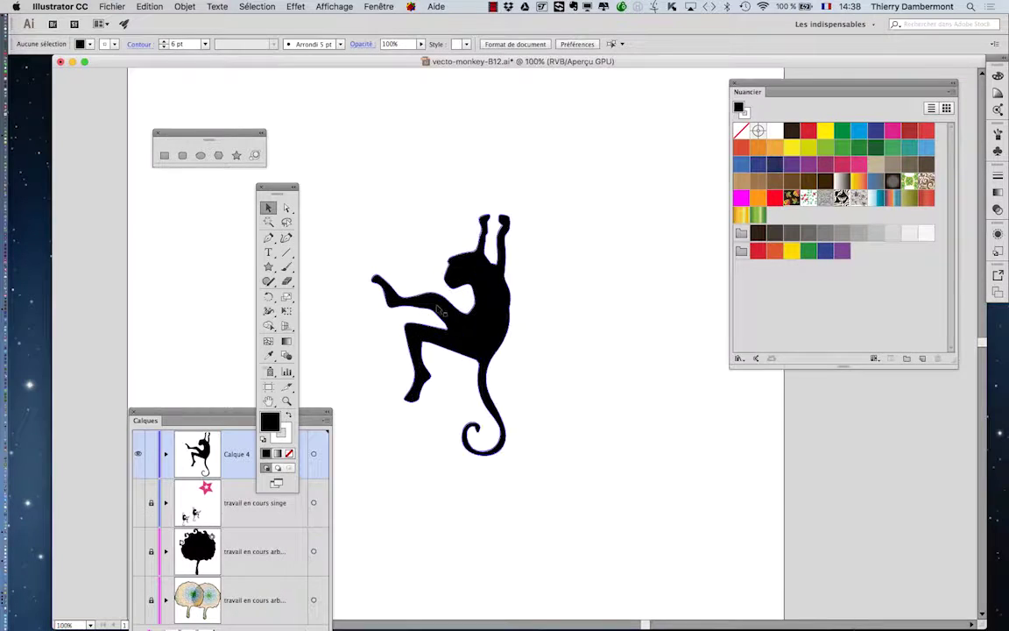
{"action": "left_click_drag", "start_coordinate": [438, 279], "coordinate": [455, 254]}
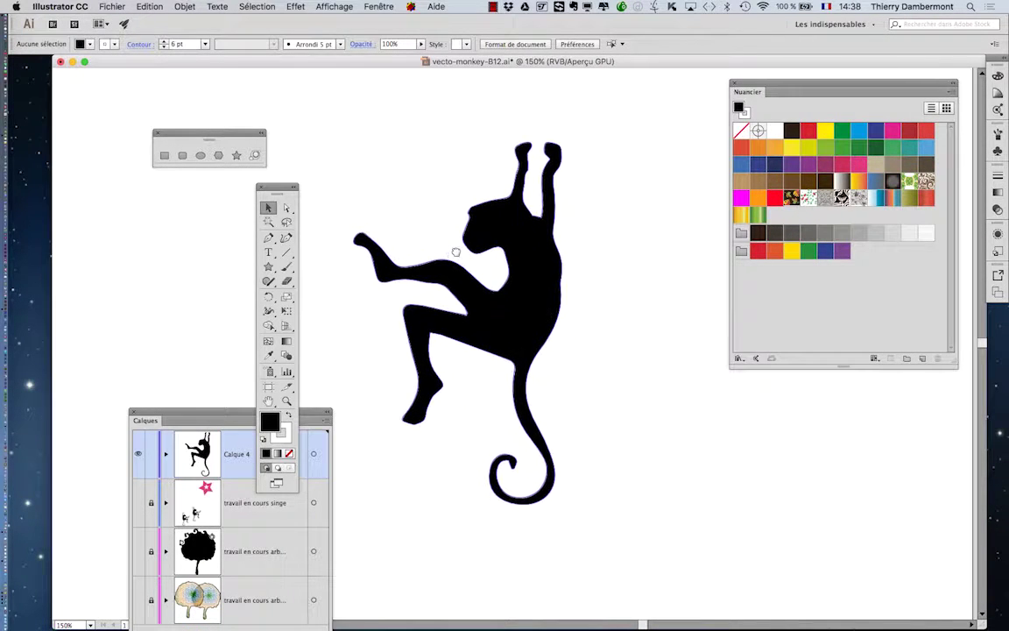
{"action": "left_click", "coordinate": [539, 299]}
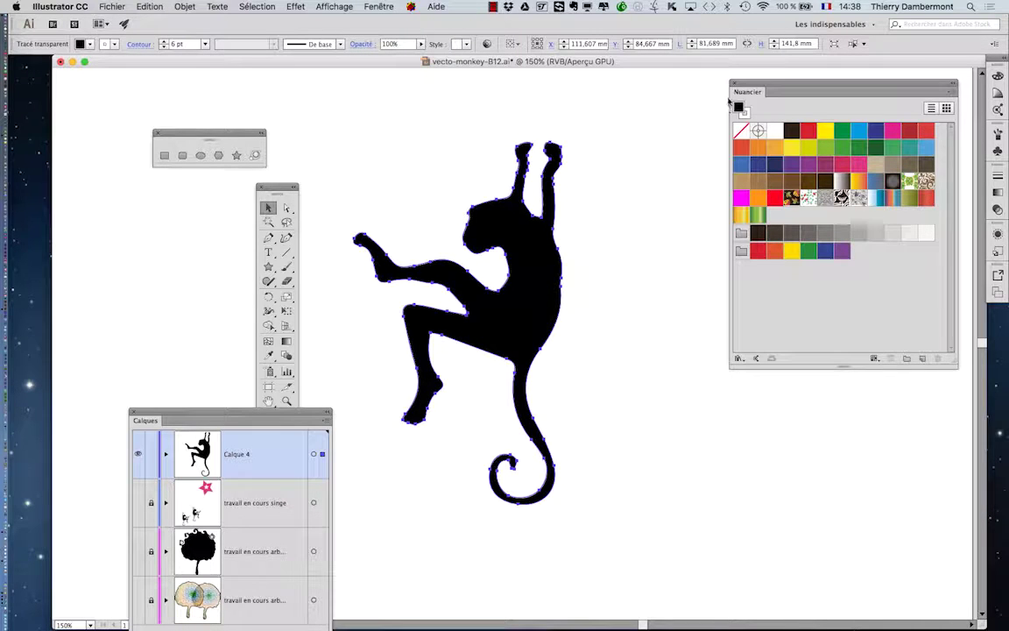
{"action": "left_click_drag", "start_coordinate": [750, 87], "coordinate": [710, 103]}
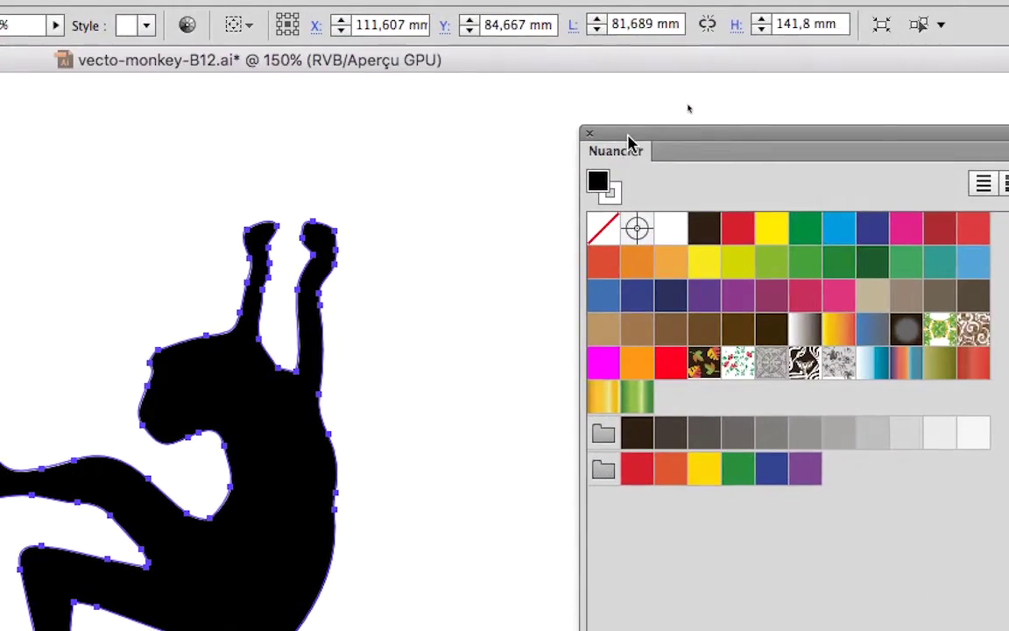
{"action": "left_click_drag", "start_coordinate": [637, 148], "coordinate": [461, 168]}
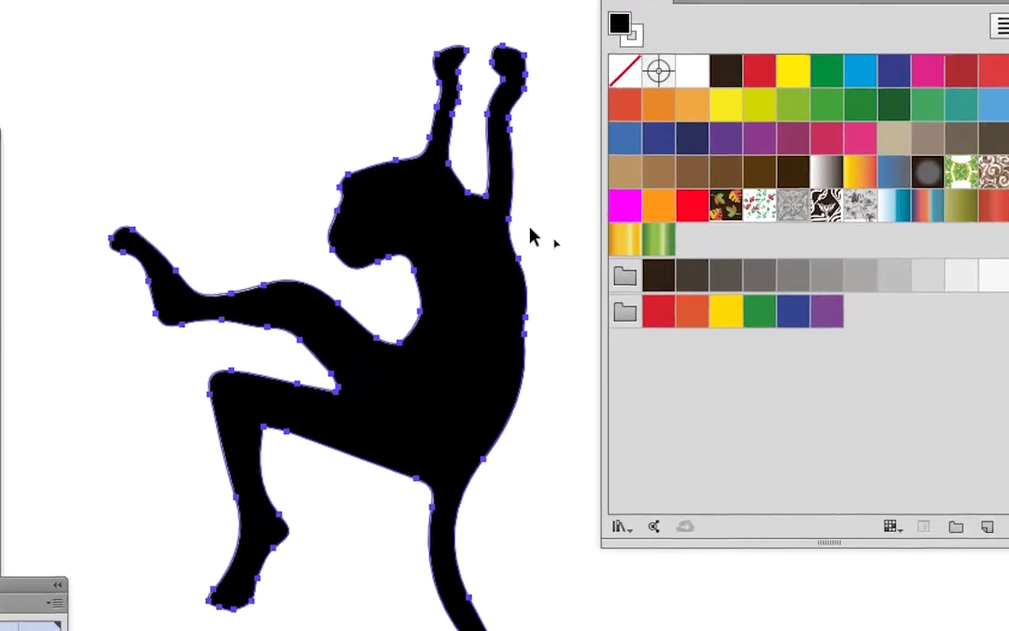
{"action": "left_click_drag", "start_coordinate": [514, 247], "coordinate": [587, 232]}
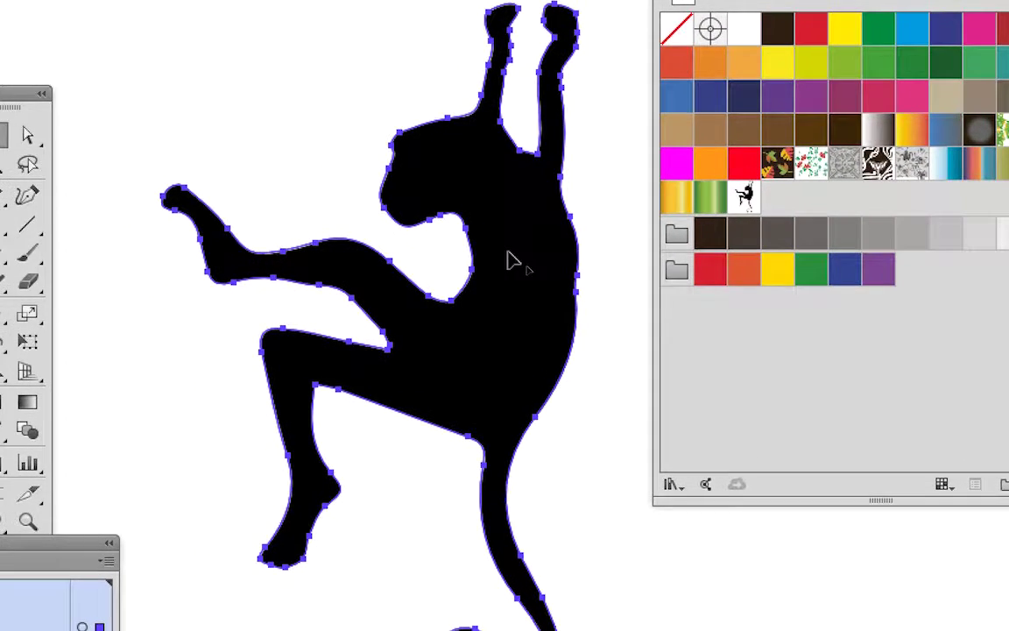
Delete the original monkey and drag the Nouvelle nuance de motif 1 tile onto the artboard.
{"action": "key", "text": "Delete"}
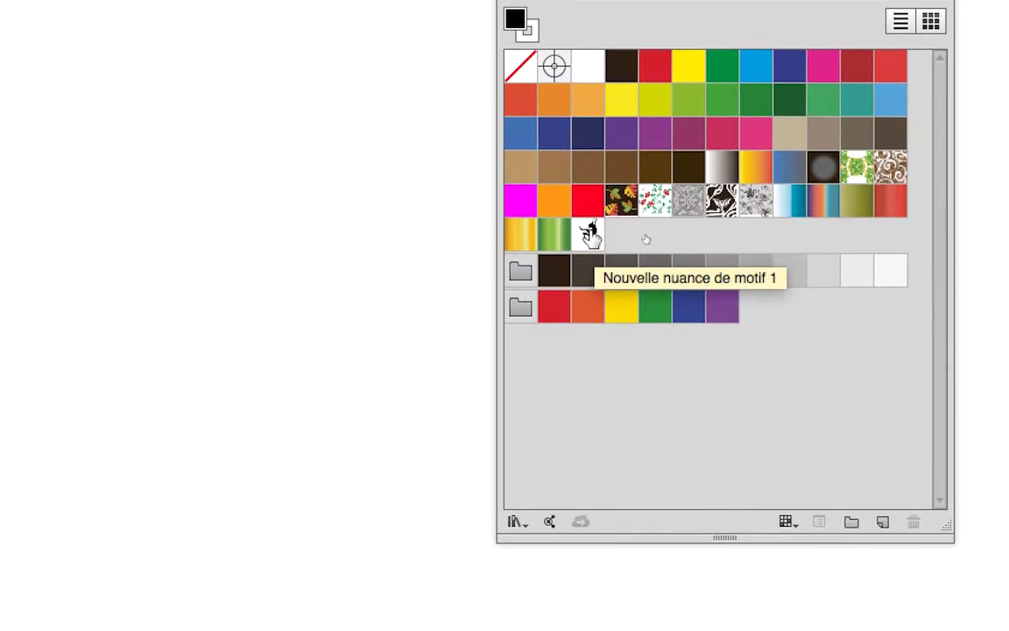
{"action": "left_click_drag", "start_coordinate": [591, 238], "coordinate": [439, 252]}
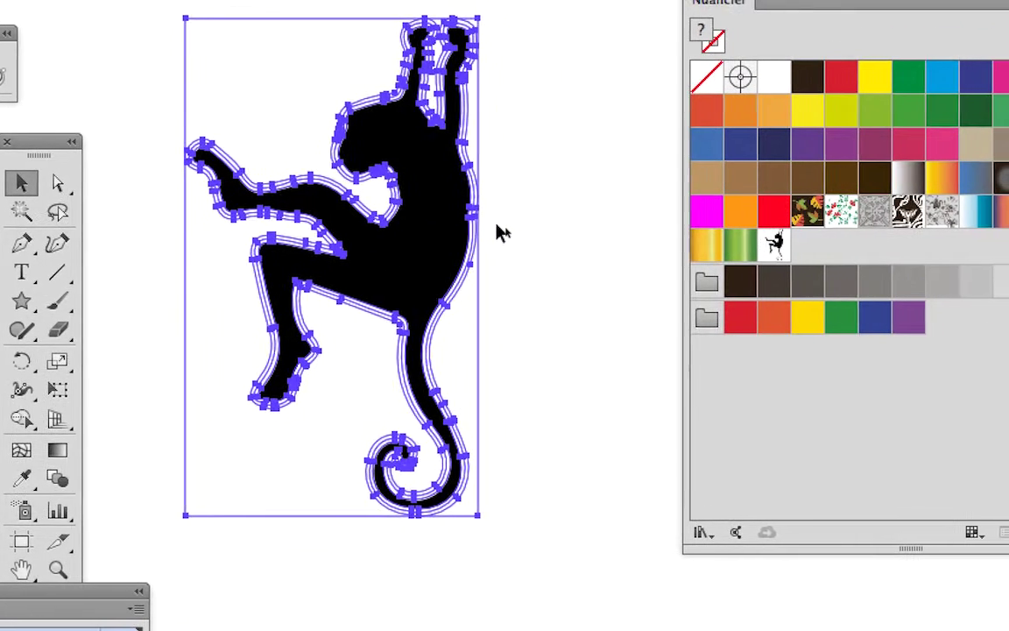
{"action": "left_click", "coordinate": [495, 232]}
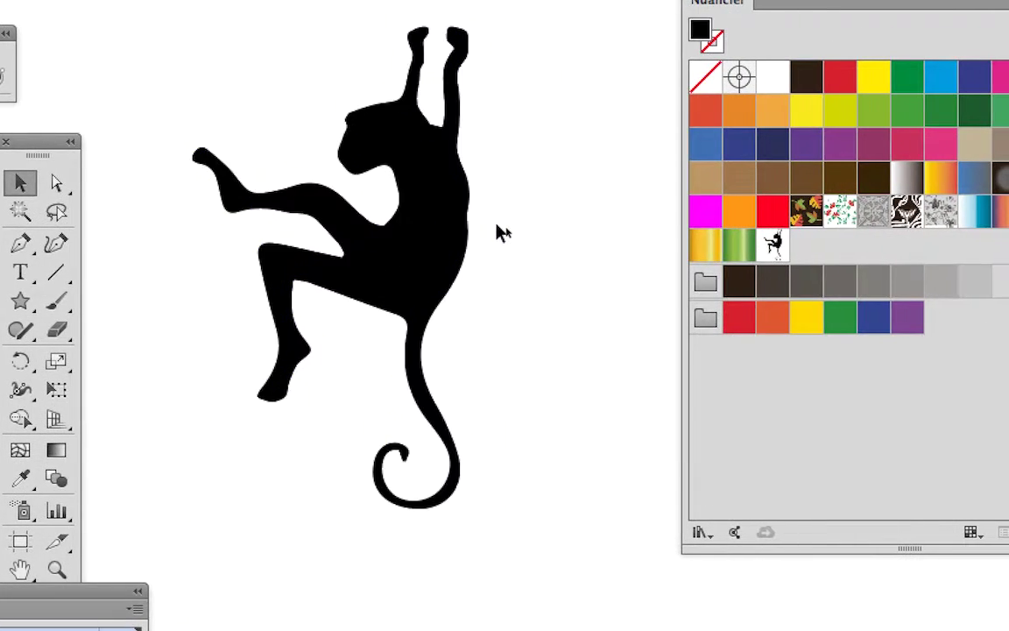
{"action": "left_click", "coordinate": [484, 232]}
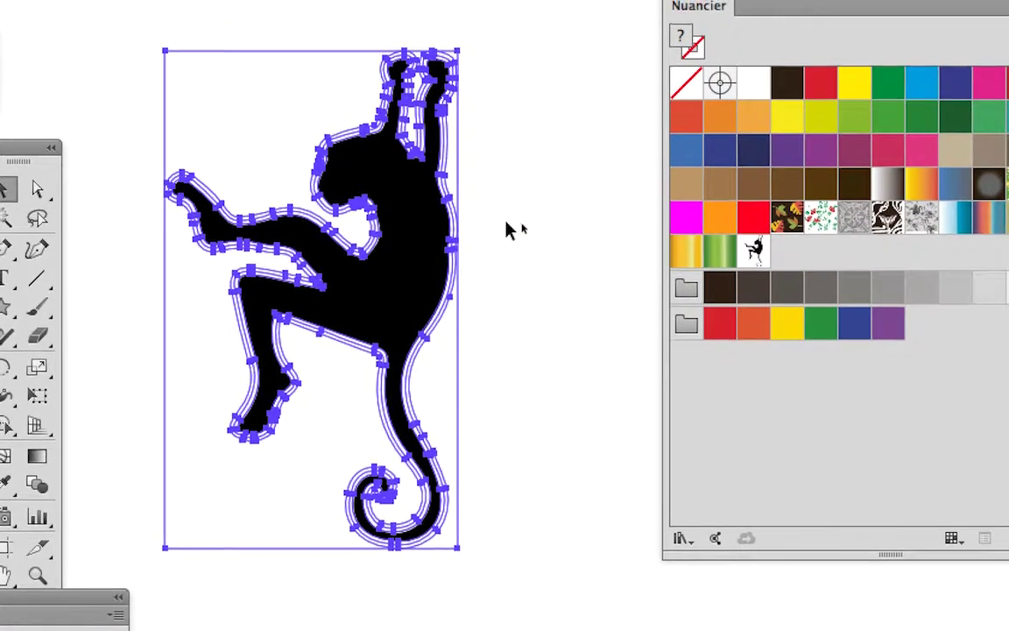
Deselect and reselect the placed monkey artwork several times.
{"action": "left_click", "coordinate": [492, 235]}
{"action": "left_click", "coordinate": [489, 235]}
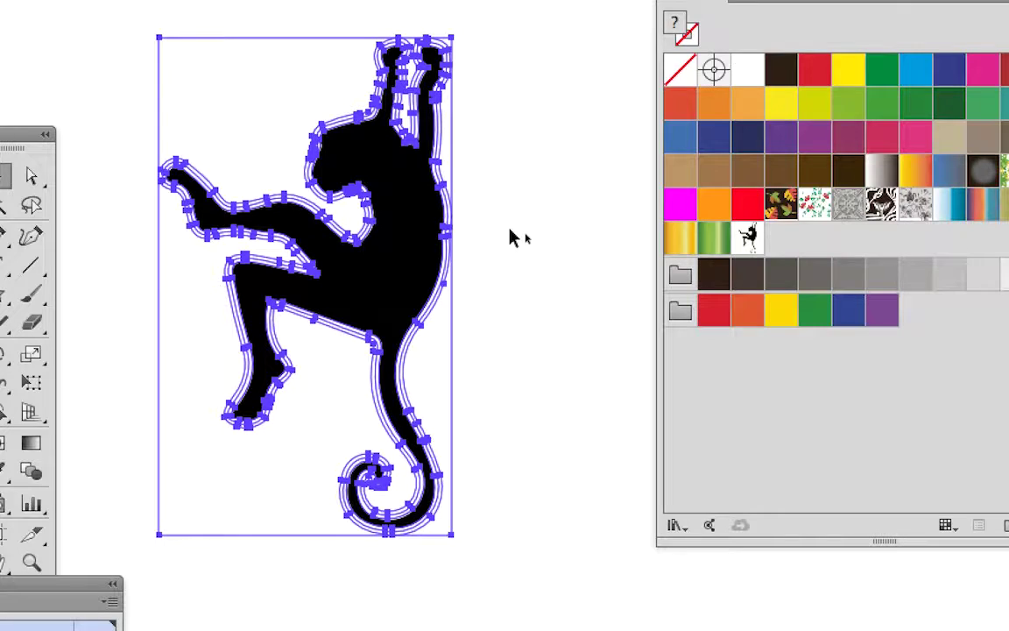
{"action": "left_click", "coordinate": [511, 235]}
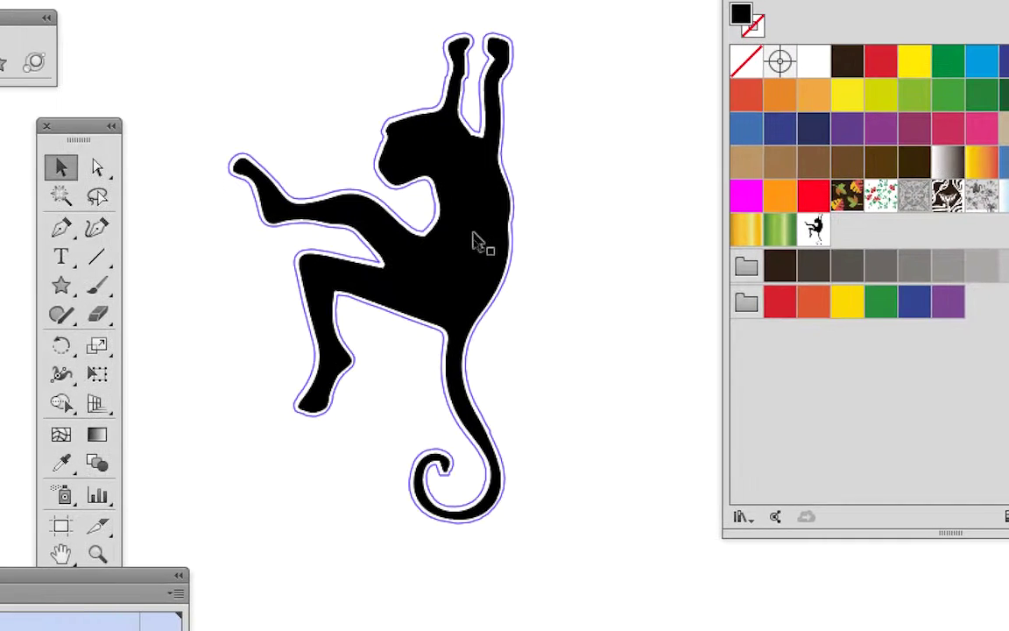
{"action": "left_click", "coordinate": [474, 240]}
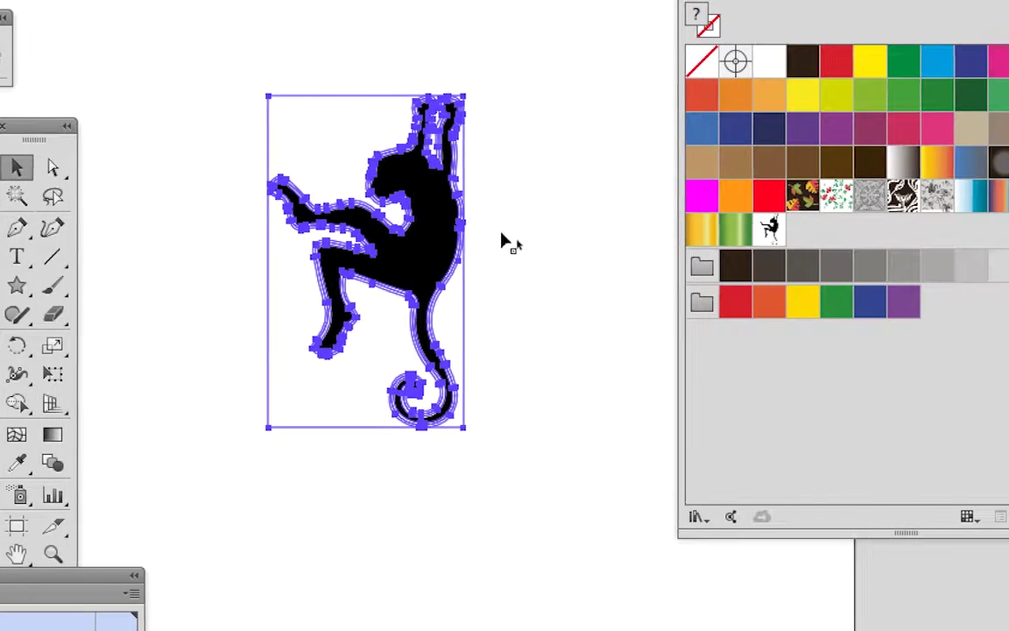
{"action": "left_click", "coordinate": [595, 246]}
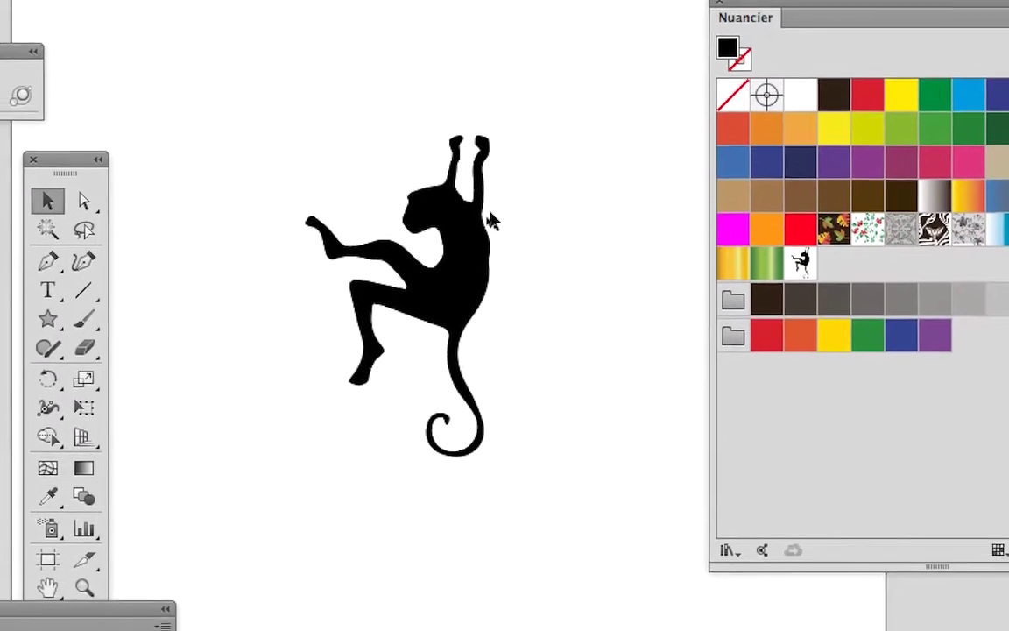
{"action": "left_click", "coordinate": [485, 226]}
{"action": "left_click", "coordinate": [484, 226]}
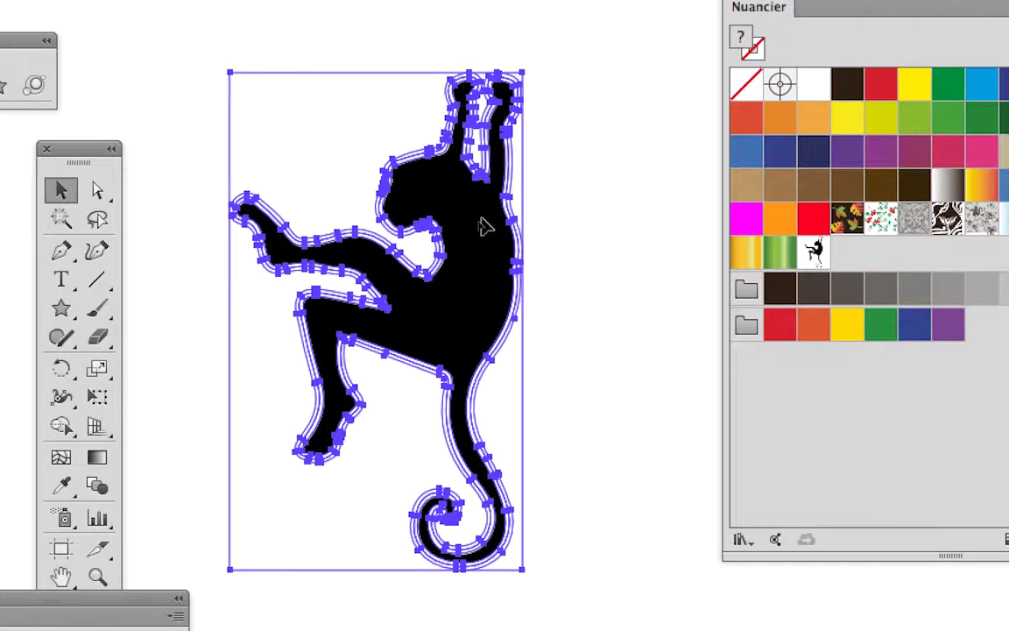
Delete the monkey artwork and reposition the swatches panel and artboard for a clear view.
{"action": "key", "text": "Delete"}
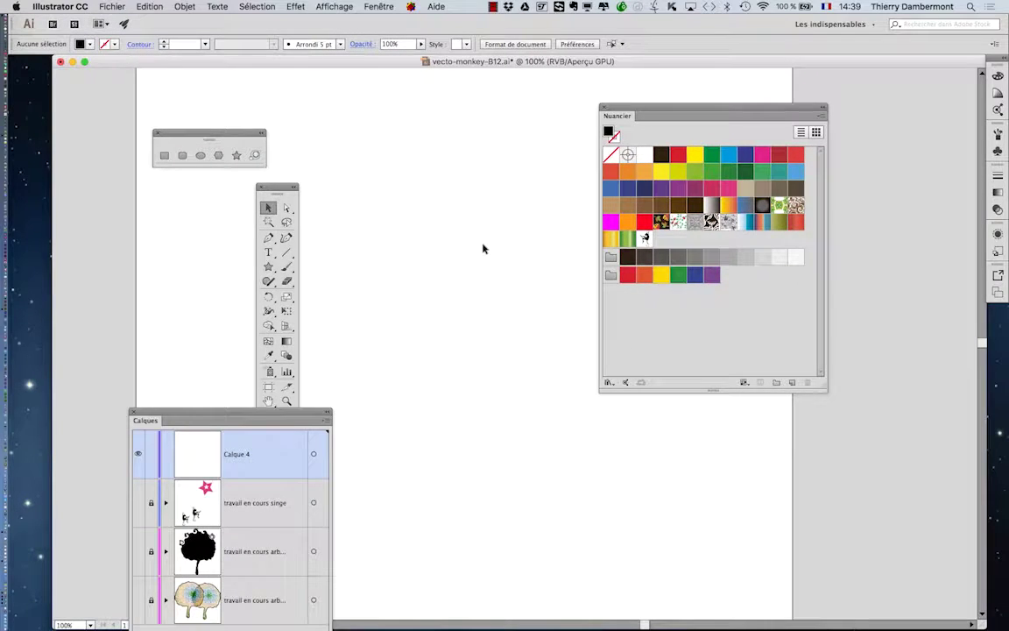
{"action": "scroll", "coordinate": [501, 241], "scroll_direction": "down", "scroll_amount": 1}
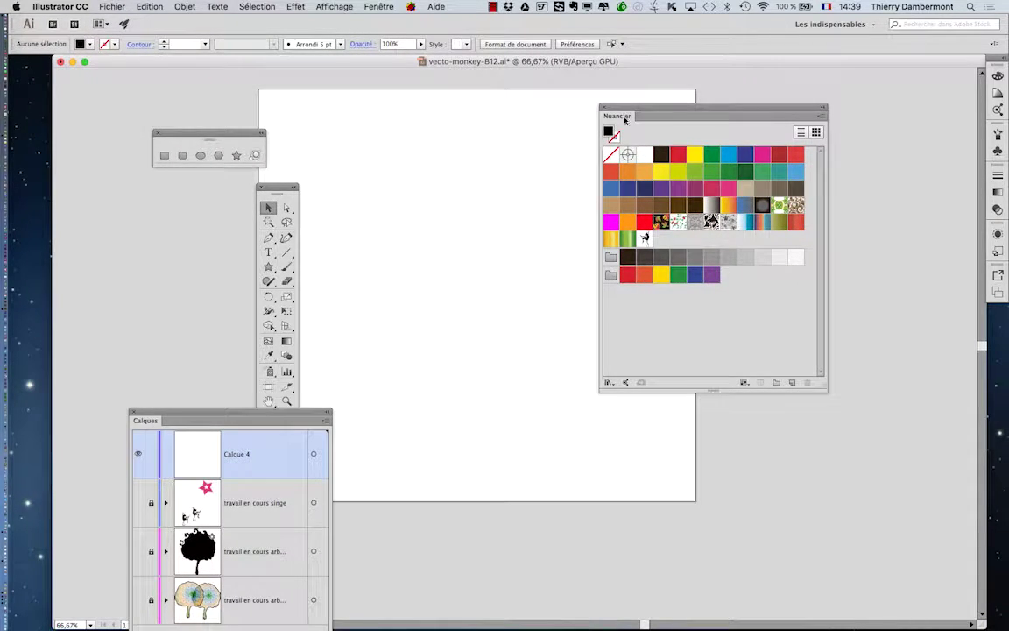
{"action": "left_click_drag", "start_coordinate": [625, 120], "coordinate": [741, 124]}
{"action": "scroll", "coordinate": [527, 211], "scroll_direction": "down", "scroll_amount": 1}
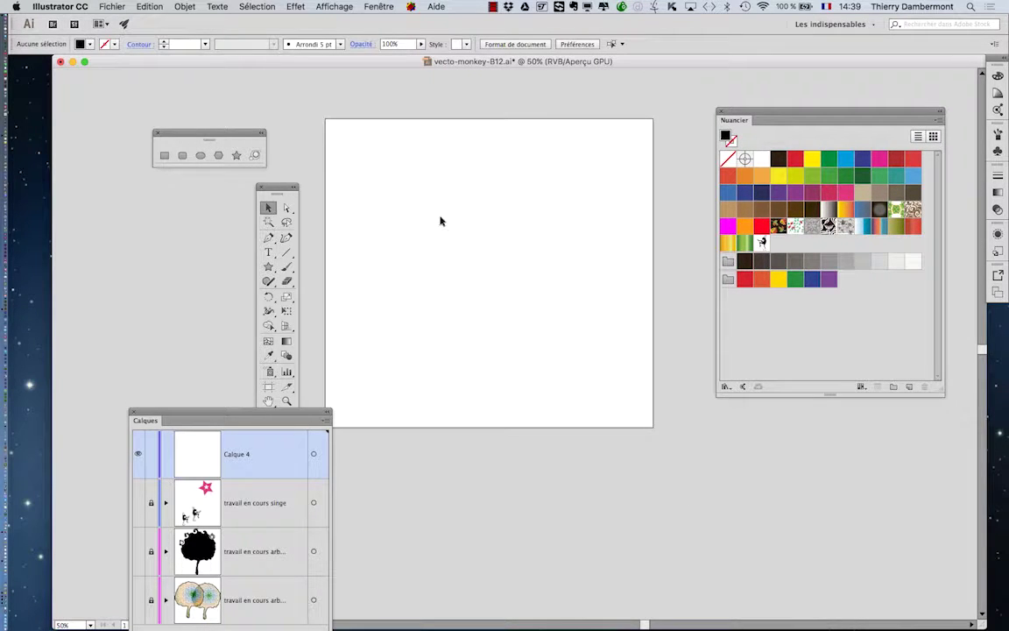
{"action": "left_click_drag", "start_coordinate": [441, 220], "coordinate": [462, 205]}
{"action": "left_click_drag", "start_coordinate": [267, 187], "coordinate": [164, 180]}
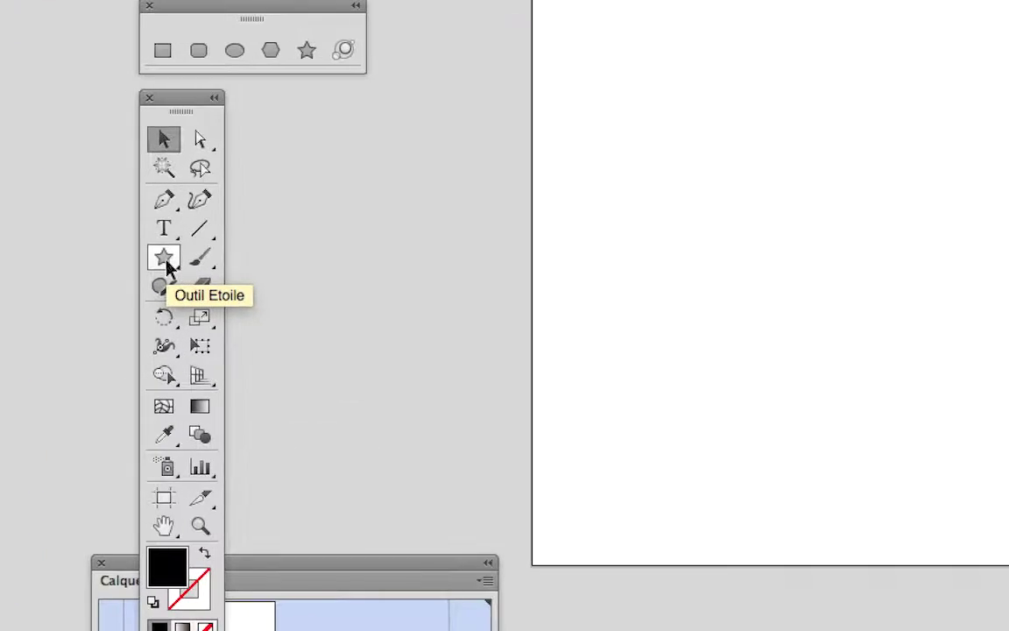
Select the Ellipse tool from the shape tools flyout.
{"action": "left_click", "coordinate": [164, 263]}
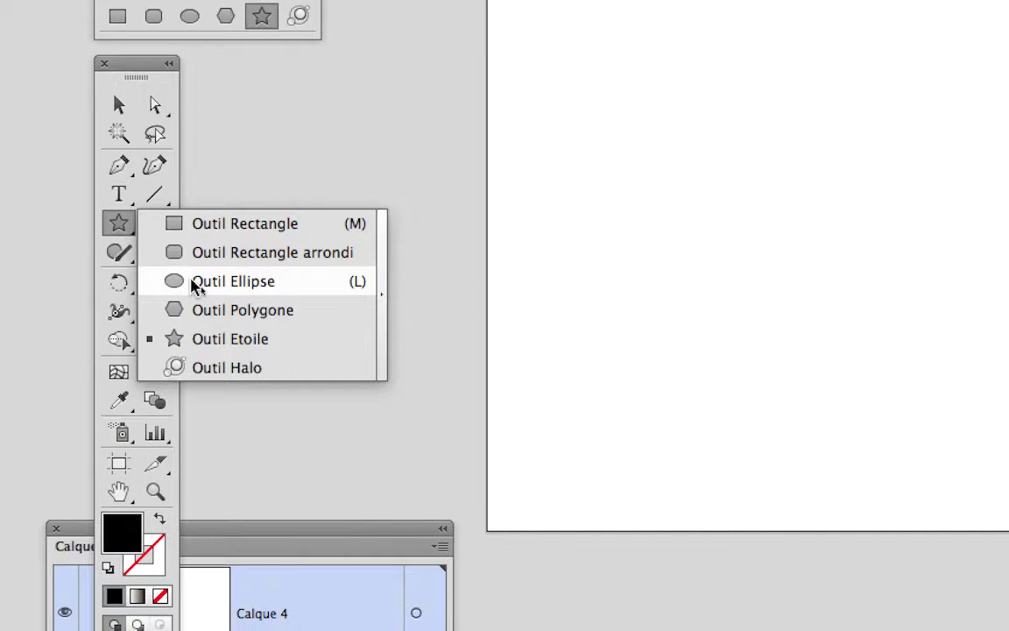
{"action": "left_click", "coordinate": [193, 174]}
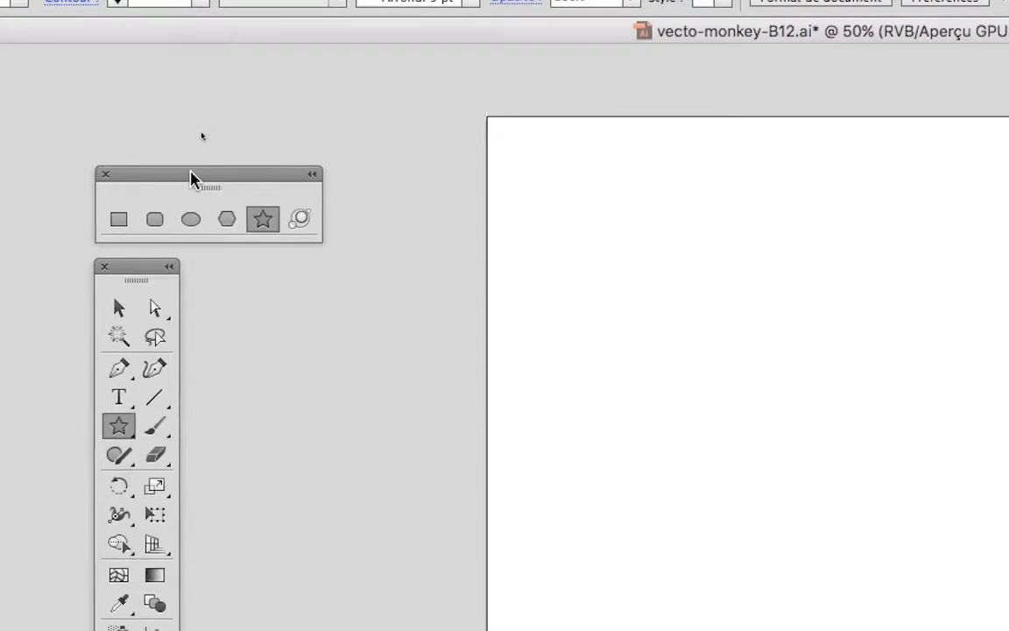
{"action": "left_click", "coordinate": [182, 211]}
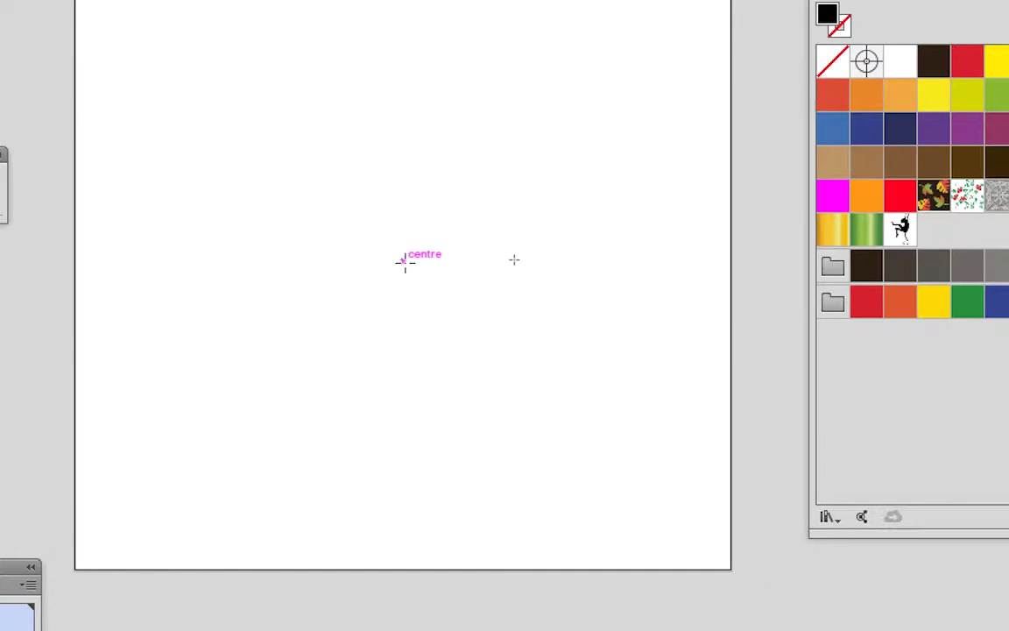
Draw a large black circle, about 340.783 mm across, outward from the artboard centre.
{"action": "left_click_drag", "start_coordinate": [404, 261], "coordinate": [420, 279]}
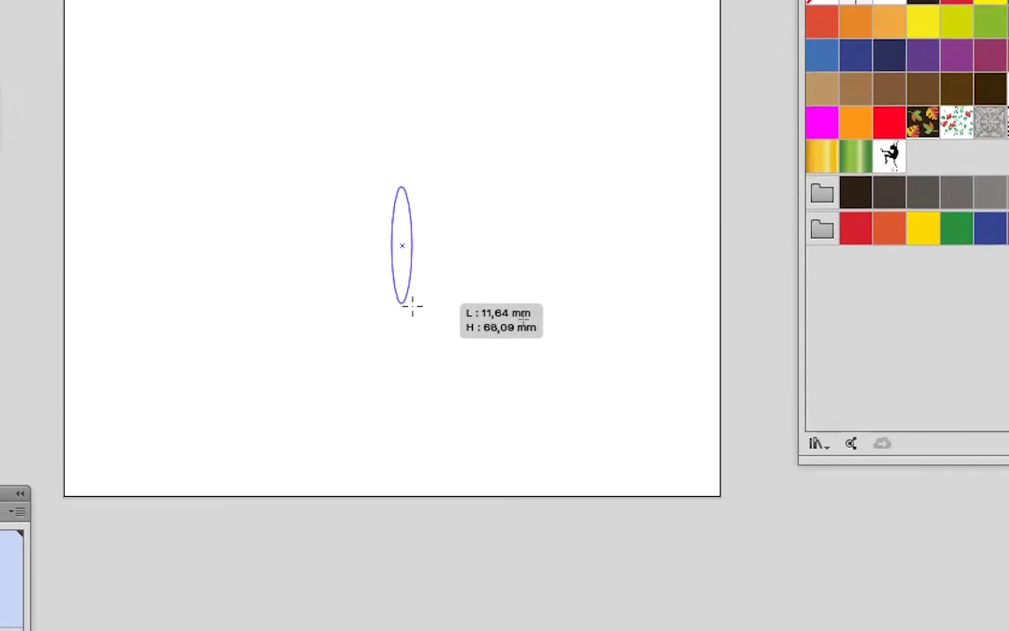
{"action": "mouse_move", "coordinate": [419, 279]}
{"action": "left_mouse_down"}
{"action": "mouse_move", "coordinate": [494, 286]}
{"action": "mouse_move", "coordinate": [430, 255]}
{"action": "mouse_move", "coordinate": [493, 298]}
{"action": "mouse_move", "coordinate": [453, 298]}
{"action": "mouse_move", "coordinate": [502, 329]}
{"action": "left_mouse_up"}
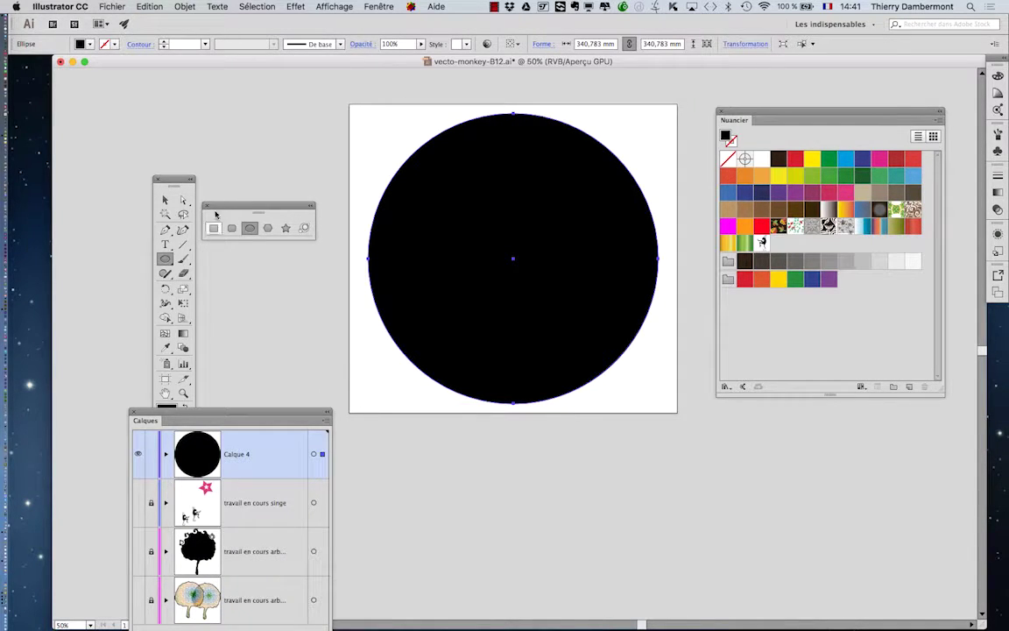
{"action": "left_click_drag", "start_coordinate": [171, 181], "coordinate": [170, 117]}
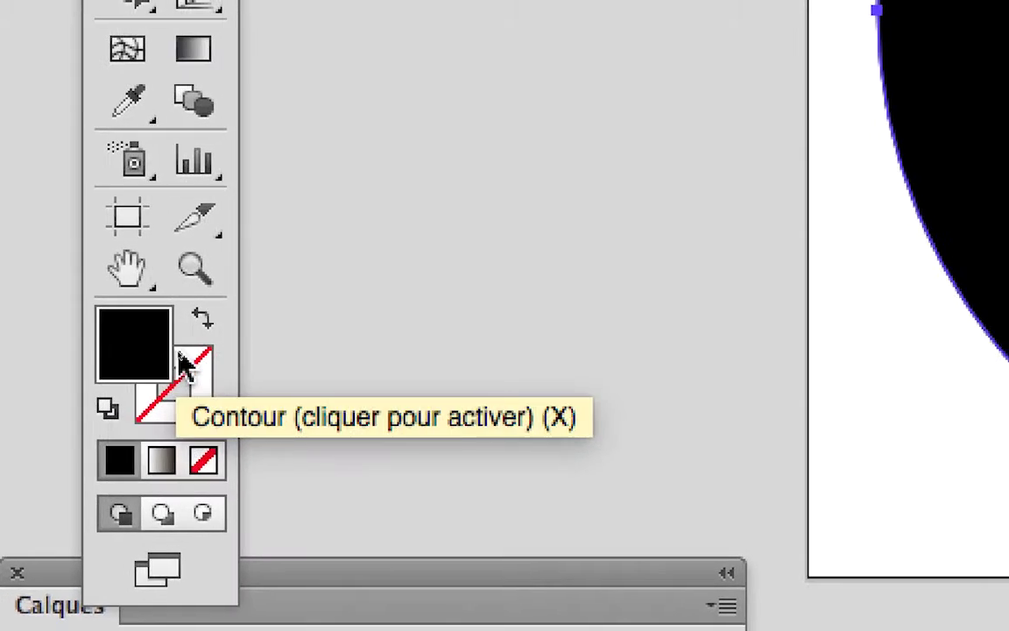
{"action": "left_click", "coordinate": [185, 368]}
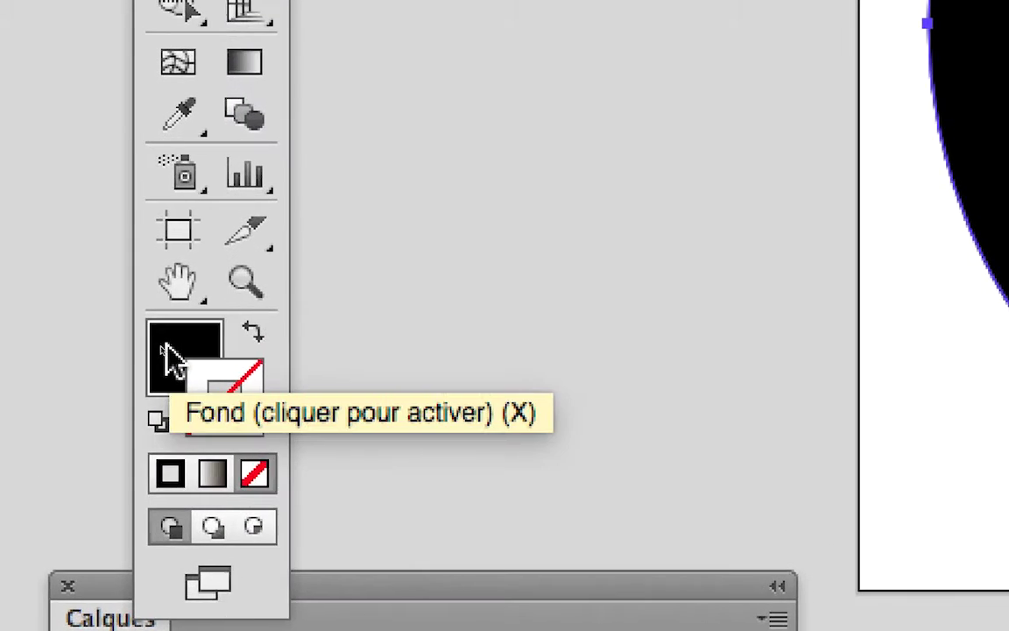
{"action": "left_click", "coordinate": [158, 317]}
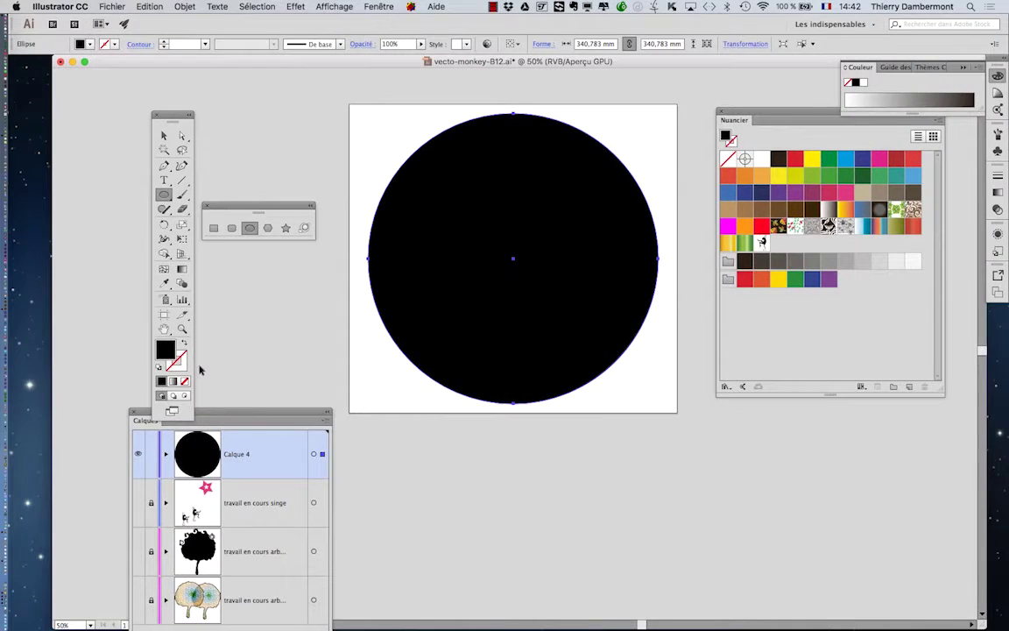
{"action": "left_click_drag", "start_coordinate": [821, 112], "coordinate": [784, 116]}
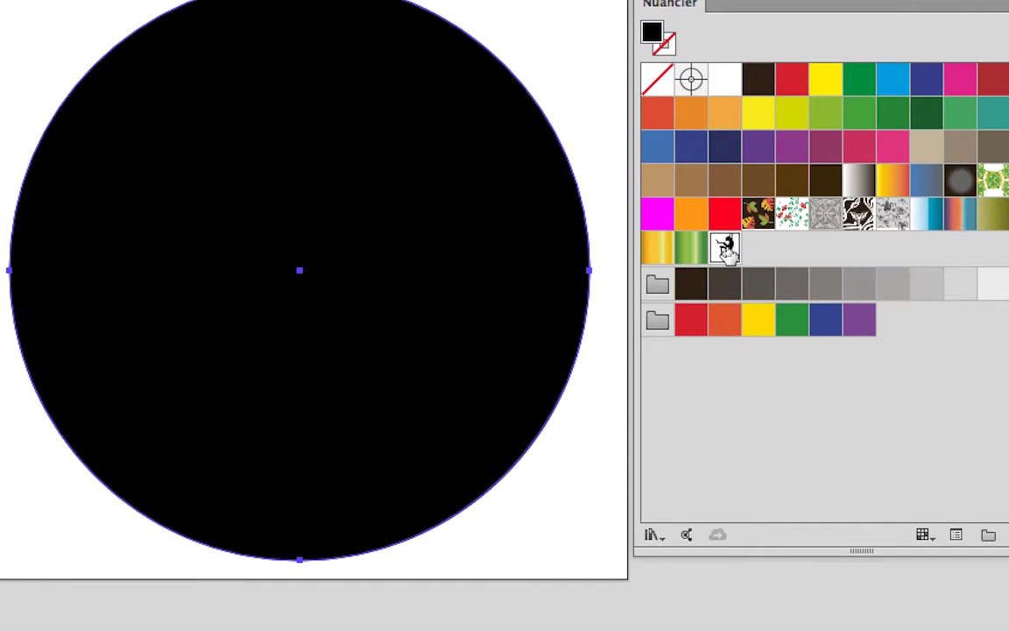
Fill the selected circle with the Nouvelle nuance de motif 1 monkey pattern.
{"action": "left_click", "coordinate": [724, 248]}
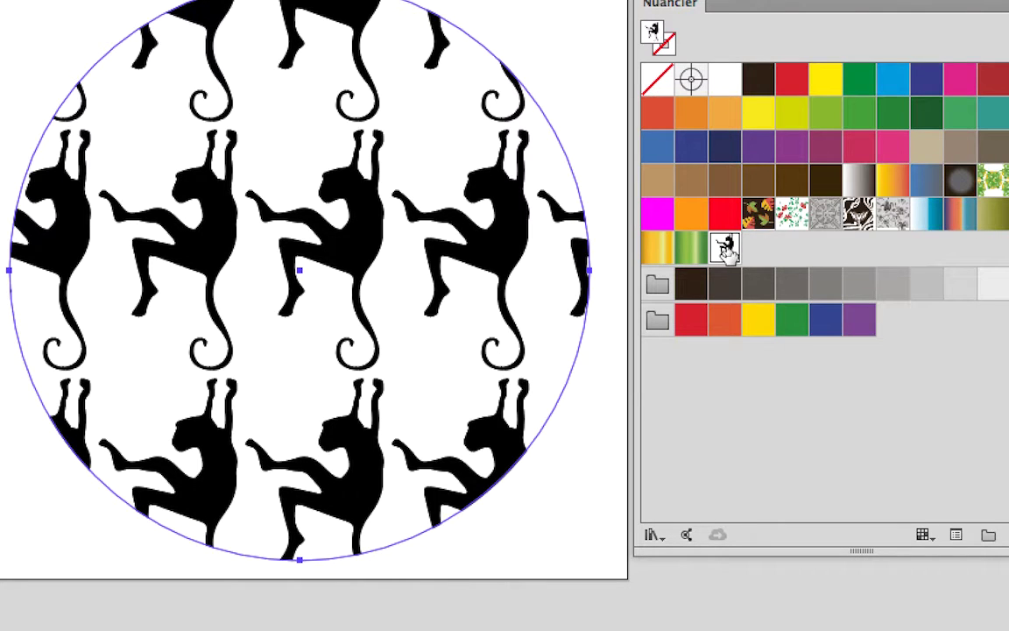